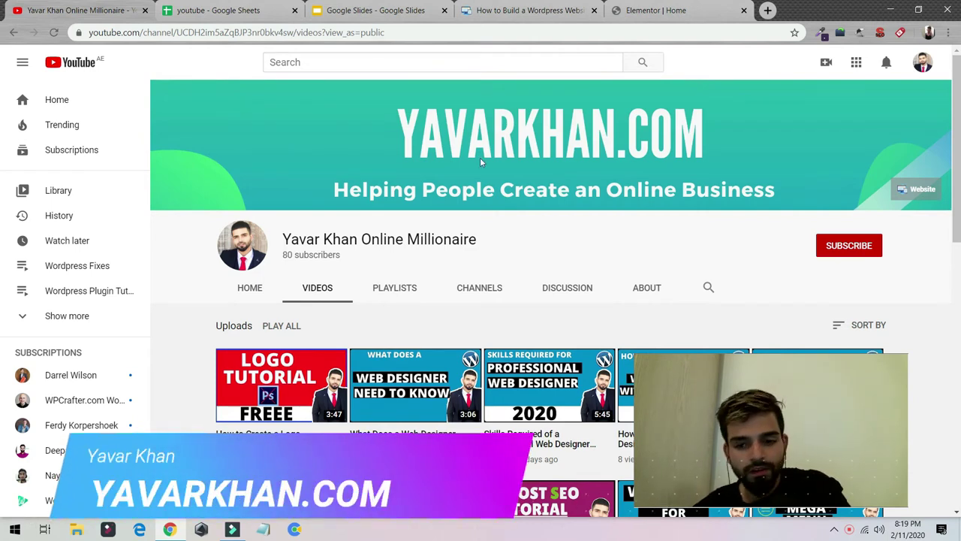
scroll(480, 156, "down", 2)
scroll(482, 155, "up", 2)
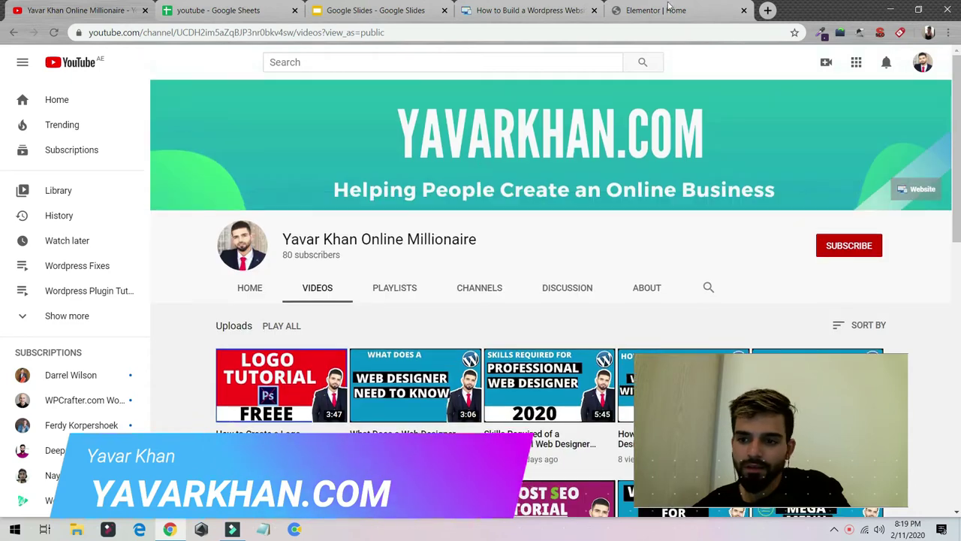
scroll(649, 140, "down", 3)
scroll(639, 188, "up", 3)
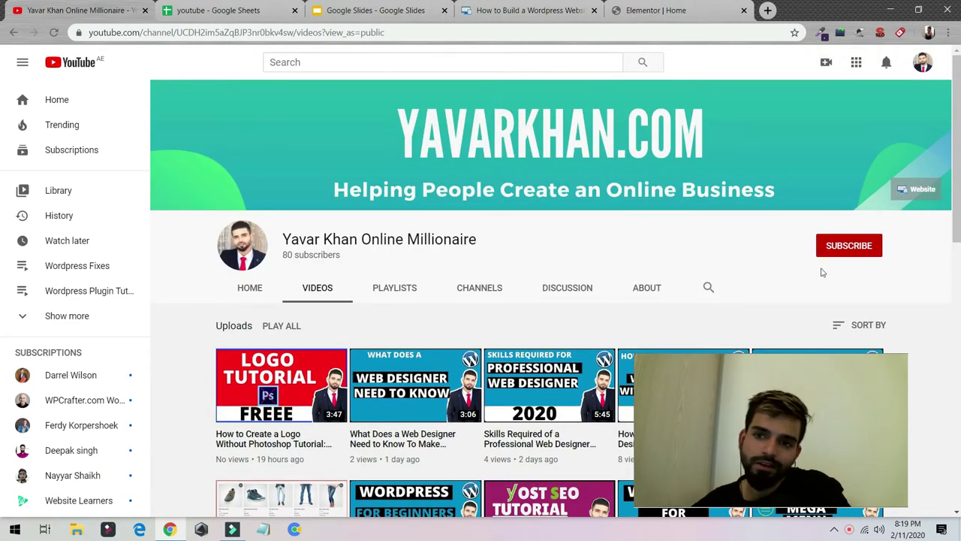
Switch to the Home page open in Elementor and exit the editor to the WordPress dashboard
left_click(661, 10)
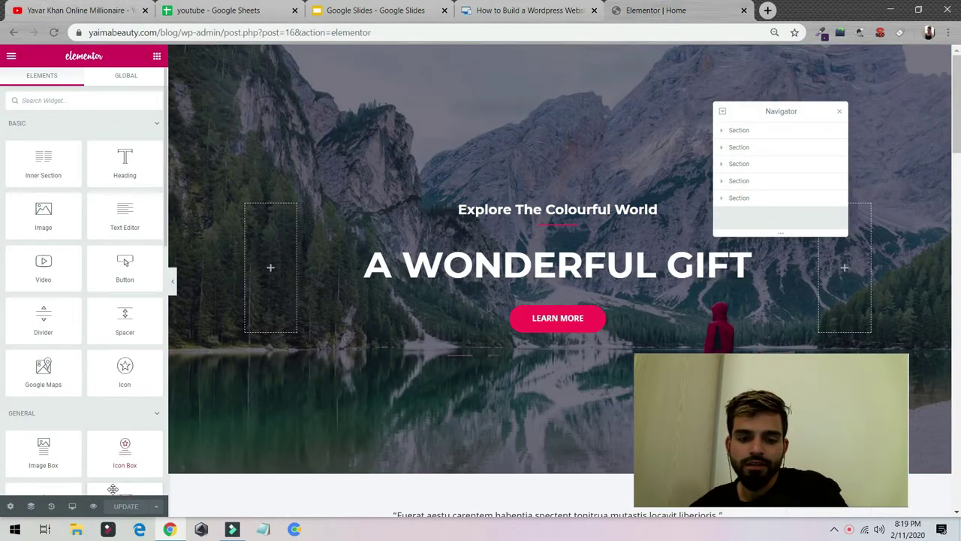
left_click(12, 57)
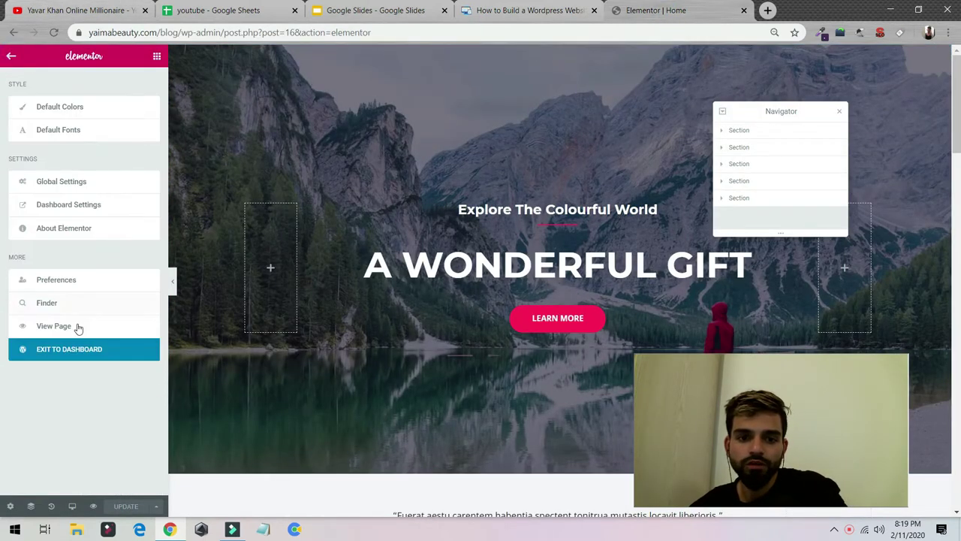
left_click(79, 359)
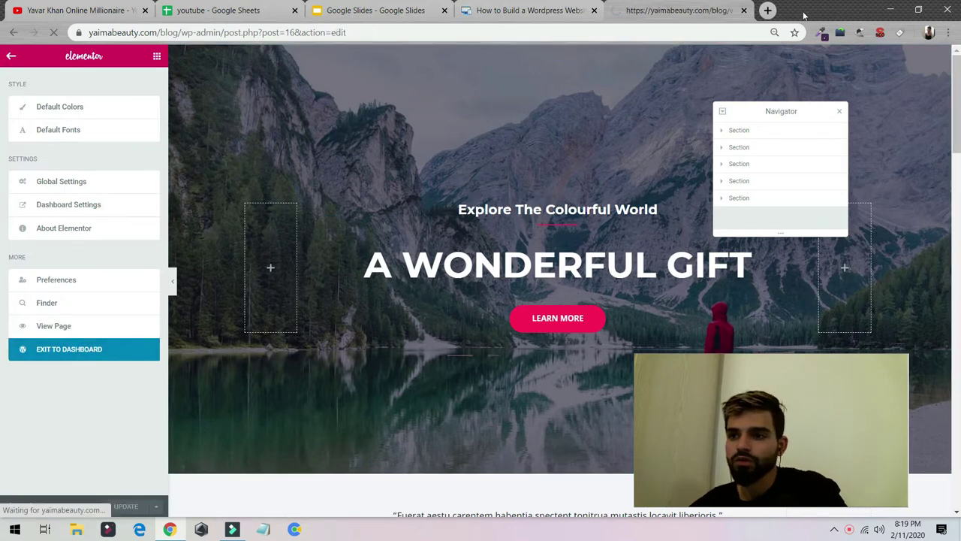
Open the bluehost.com website in a new browser tab
left_click(769, 11)
type("bl")
key("Return")
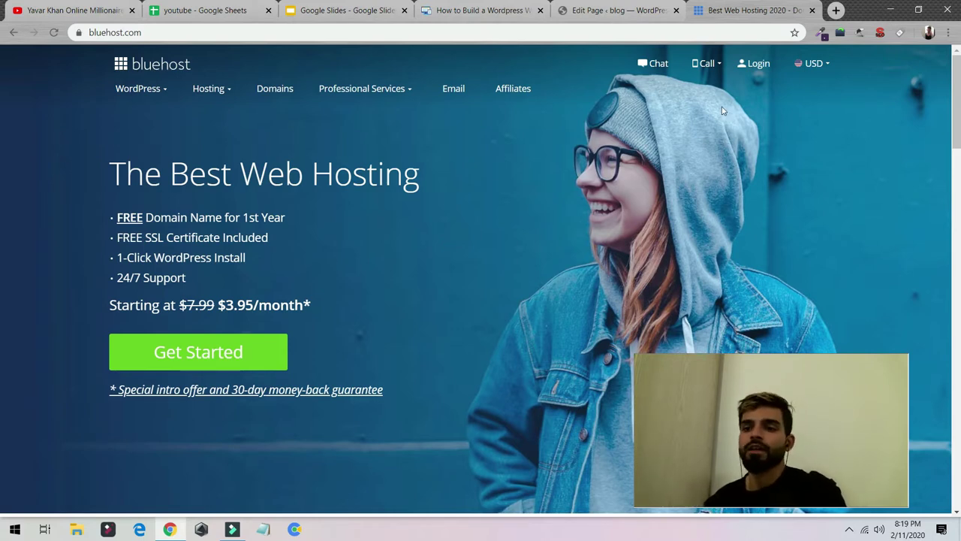
Return to the WordPress site, open the page for adding plugins and search for "yoast"
left_click(636, 11)
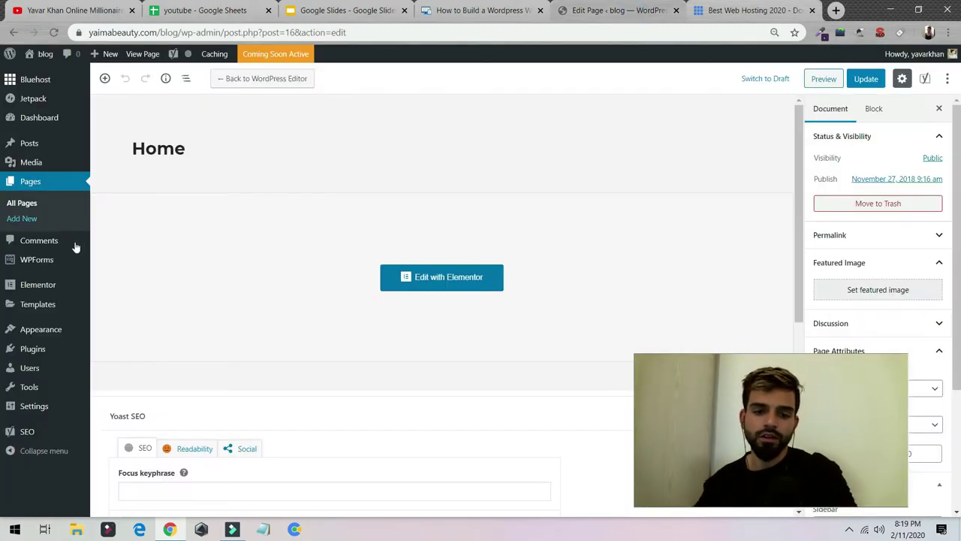
mouse_move(33, 349)
left_click(138, 366)
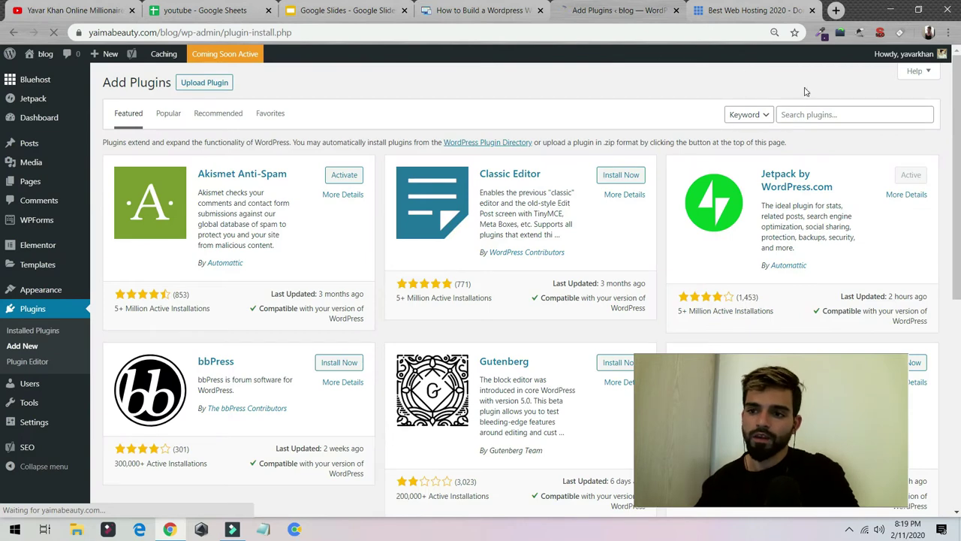
left_click(807, 114)
scroll(816, 178, "down", 2)
scroll(816, 178, "up", 2)
left_click(819, 114)
left_click(885, 161)
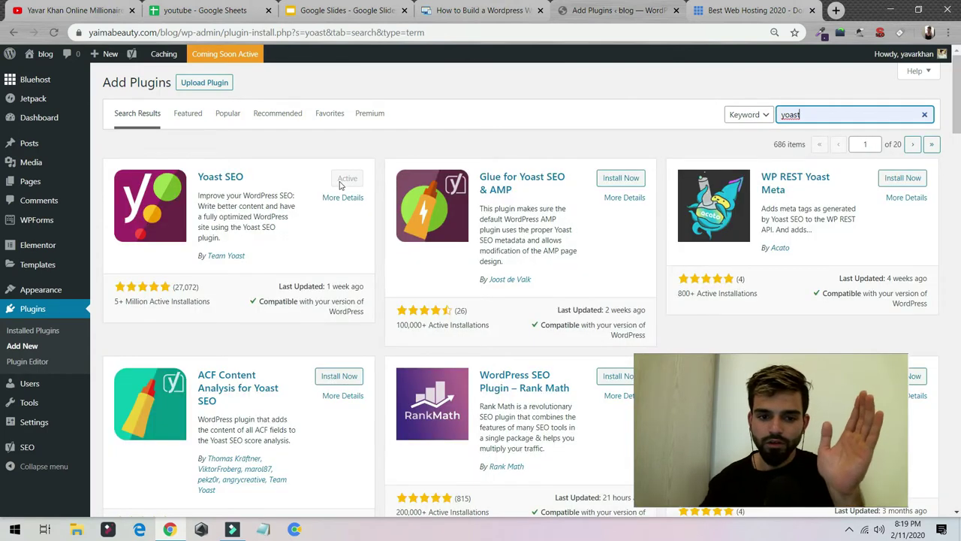
Open the Yoast SEO settings from the installed plugins and start the first-time configuration wizard
left_click(32, 419)
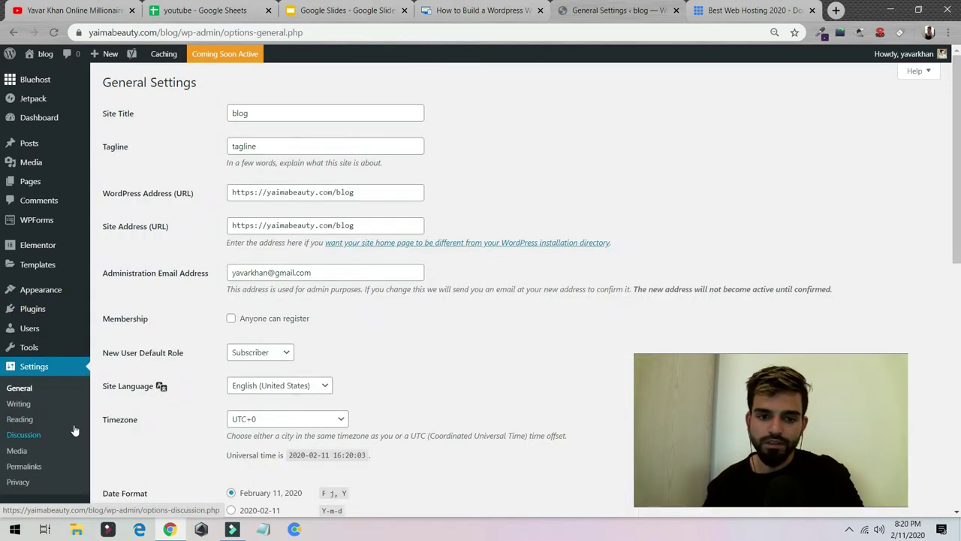
mouse_move(32, 308)
left_click(136, 328)
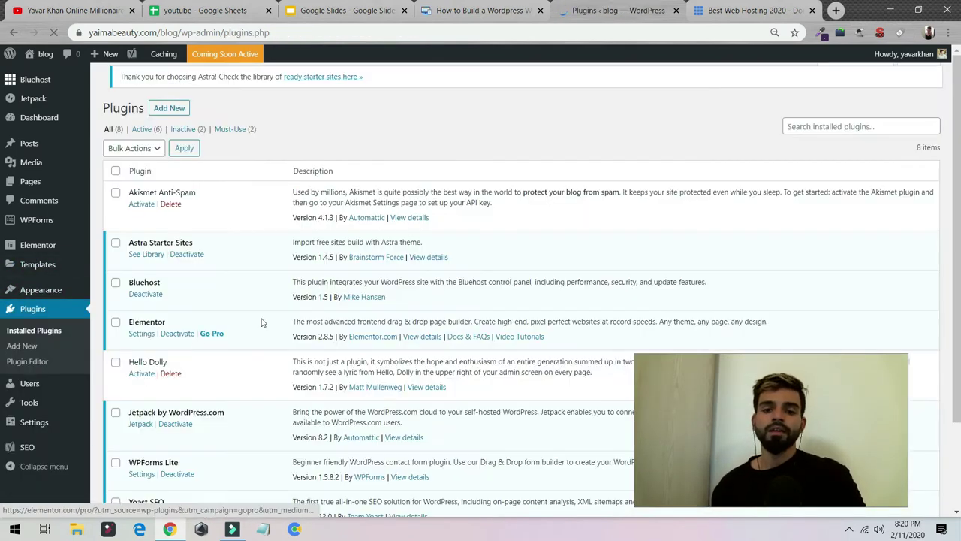
scroll(225, 368, "down", 3)
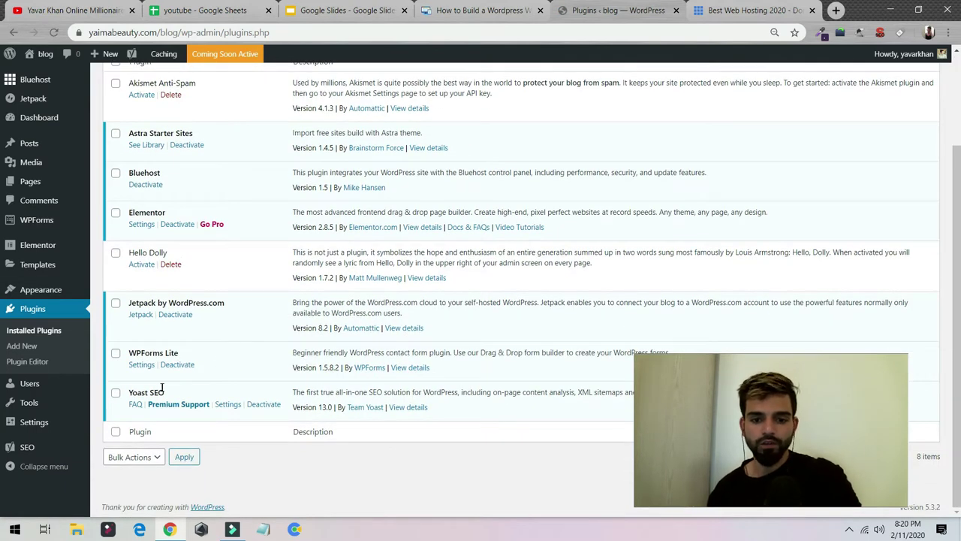
left_click(223, 404)
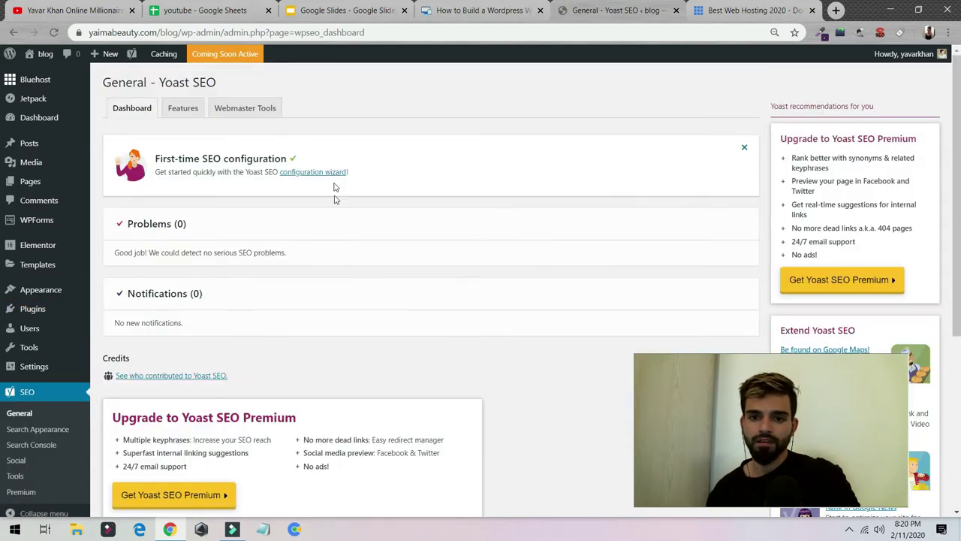
triple_click(299, 161)
left_click(312, 172)
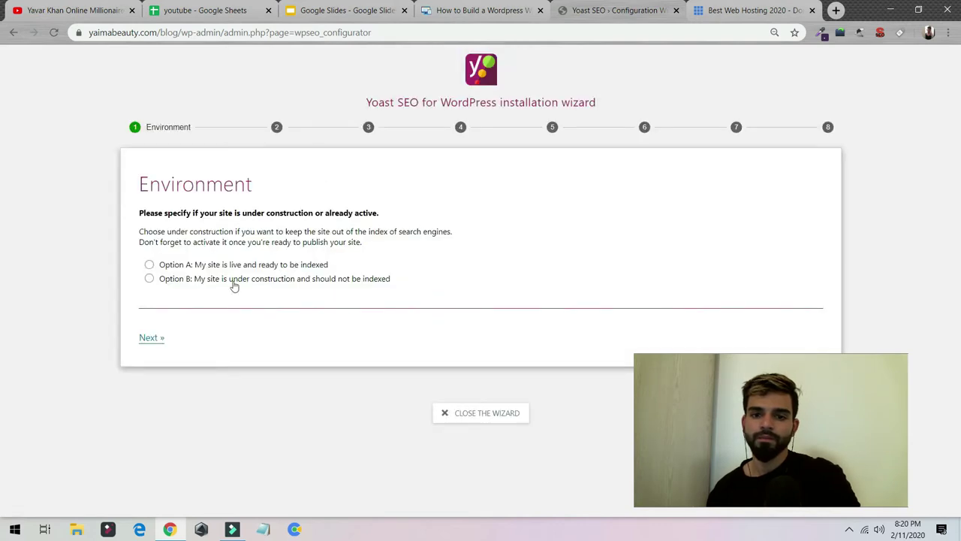
Specify in the wizard that the site is live and ready to be indexed, and that it represents a blog
left_click(246, 265)
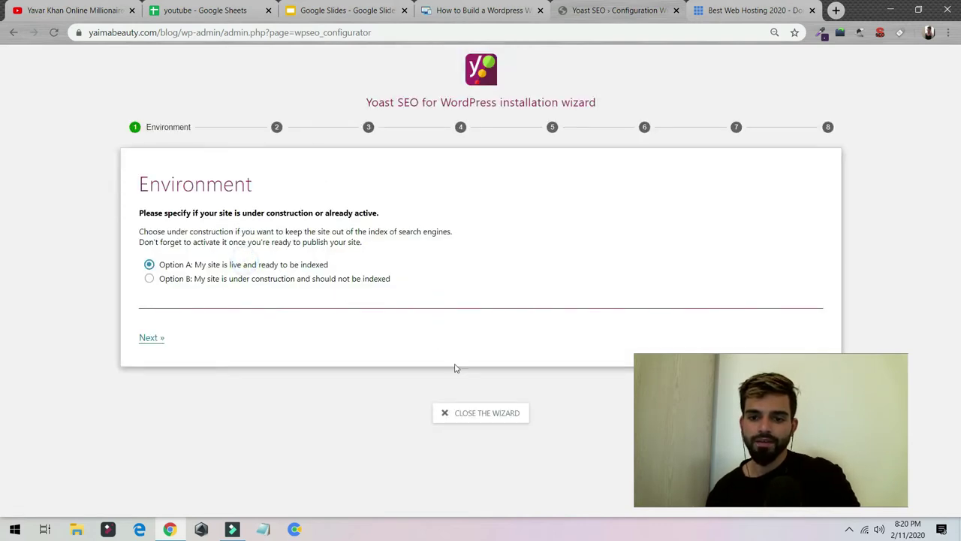
left_click(143, 335)
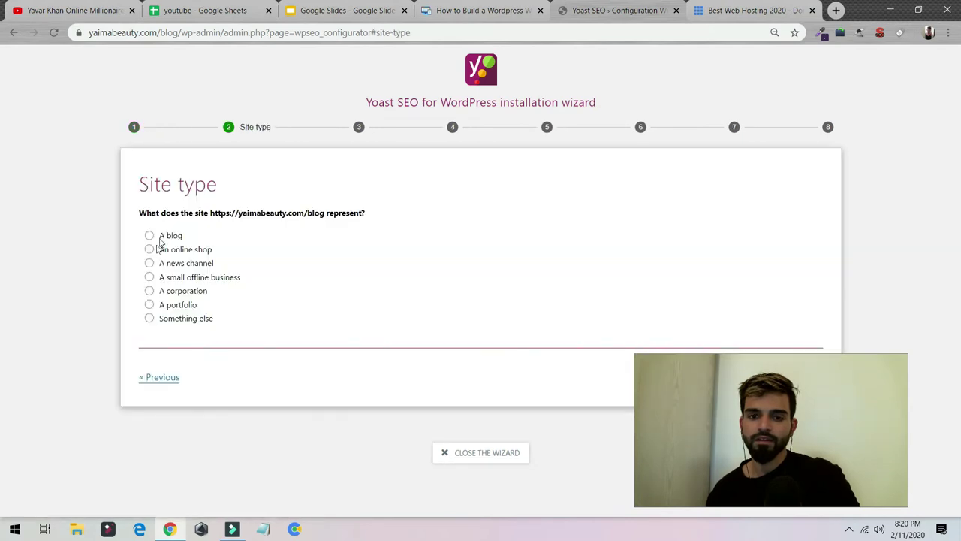
left_click(153, 236)
left_click(172, 376)
left_click_drag(635, 356, 800, 399)
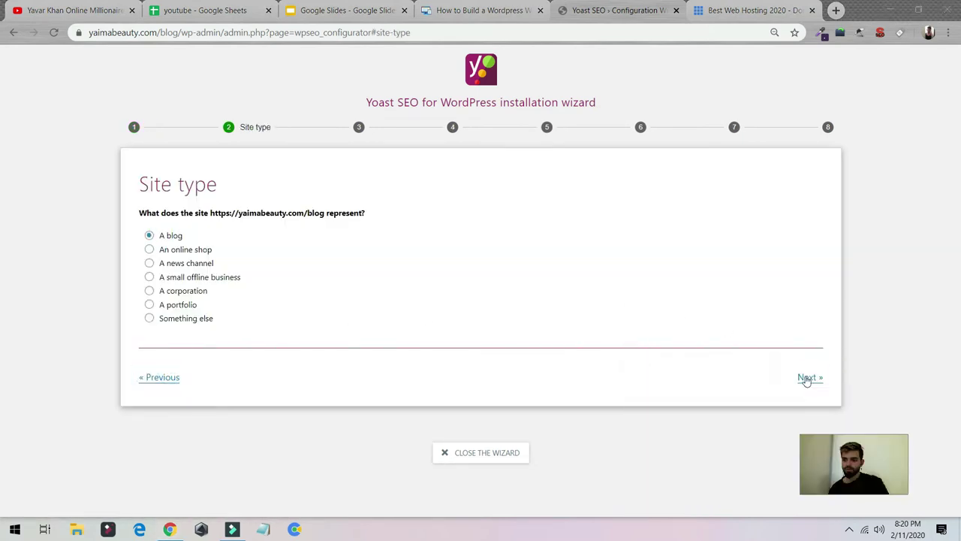
left_click(806, 377)
left_click_drag(860, 466, 747, 440)
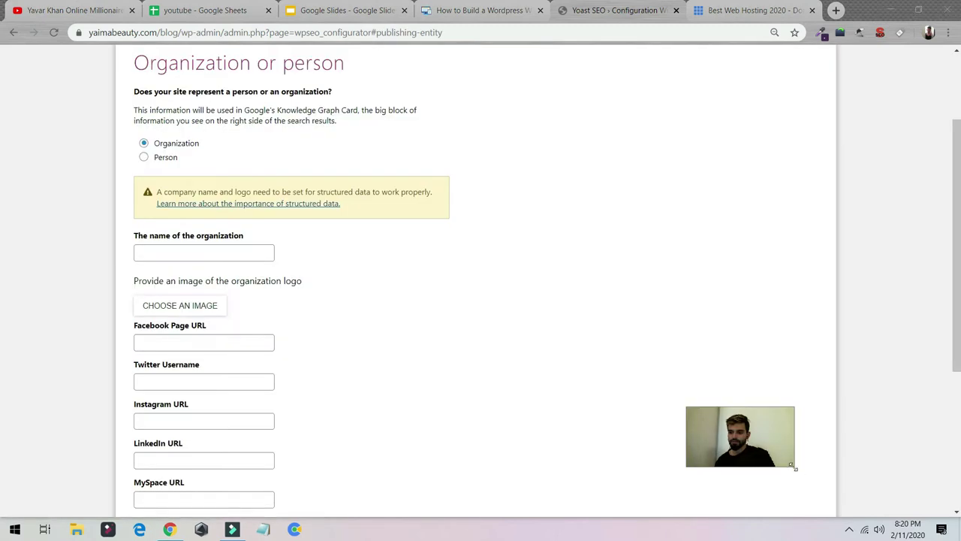
left_click_drag(794, 467, 912, 533)
Specify that the site represents a person, choose the site owner's user account as the name, and continue
left_click(149, 161)
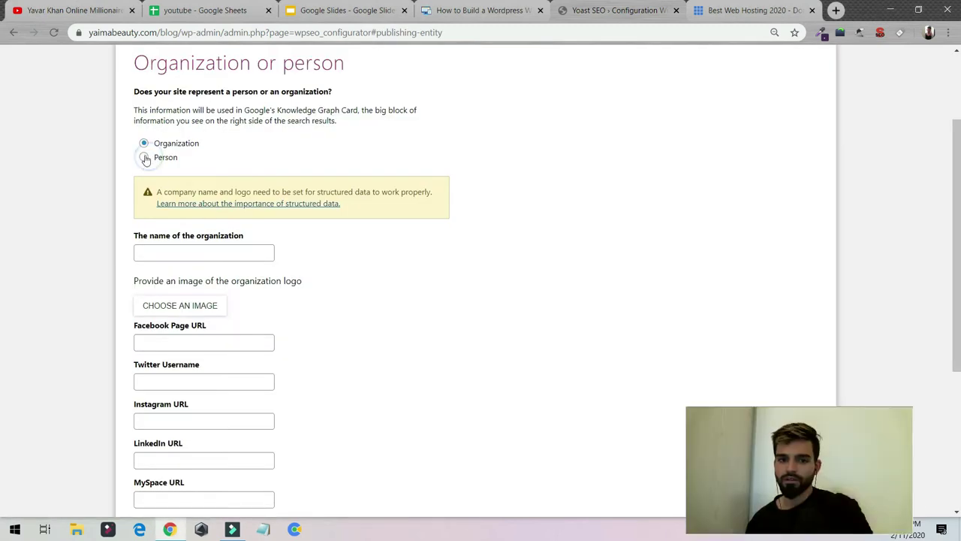
left_click(153, 159)
left_click(217, 320)
left_click(220, 344)
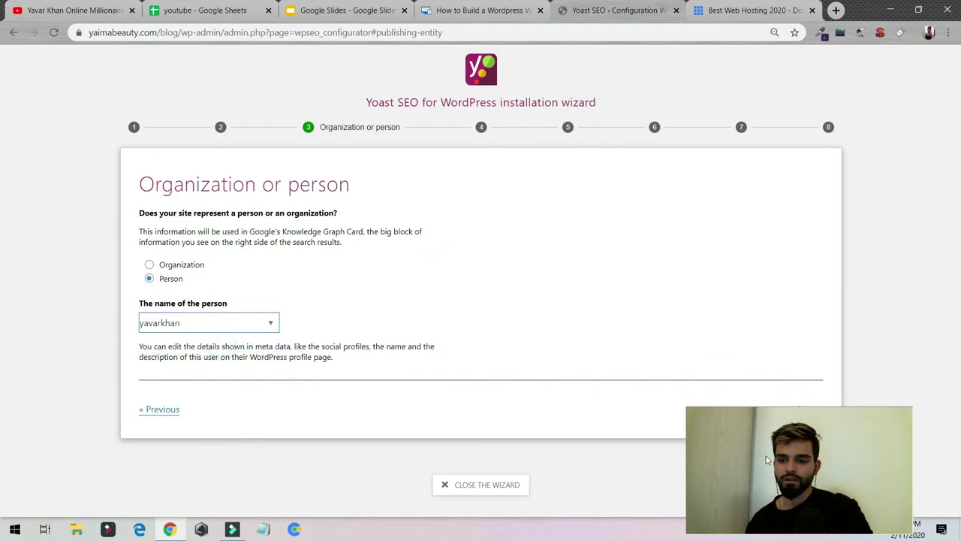
left_click(808, 411)
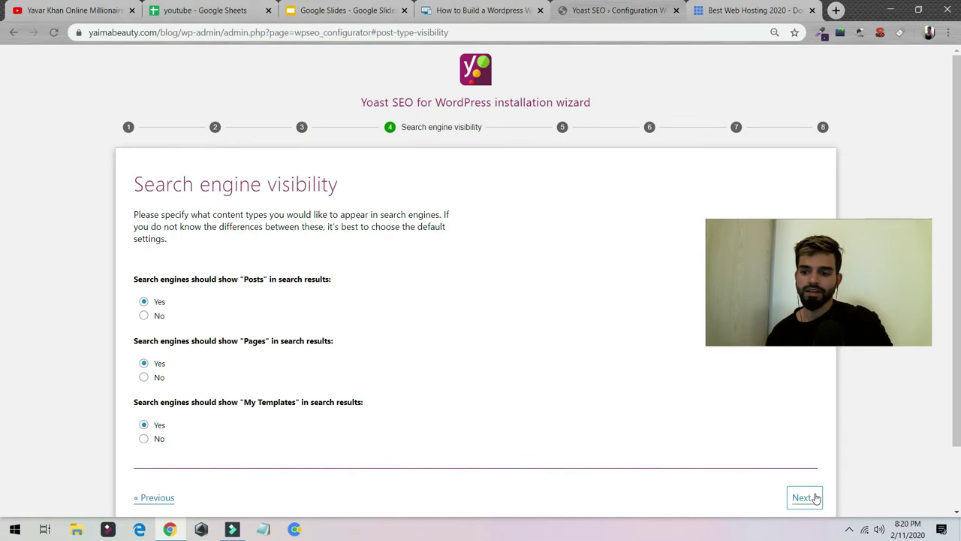
Accept the preset search engine visibility, multiple authors and title settings in the wizard
left_click(804, 497)
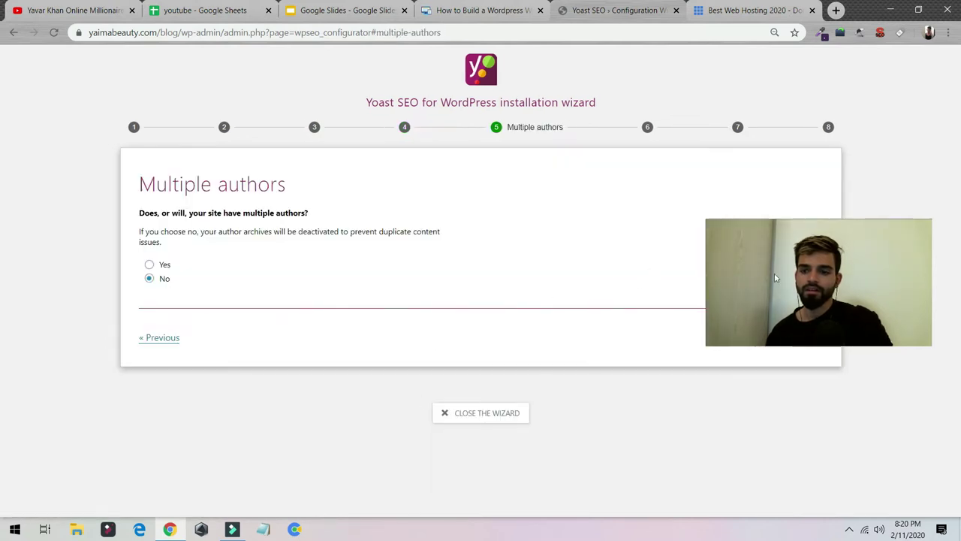
left_click(805, 339)
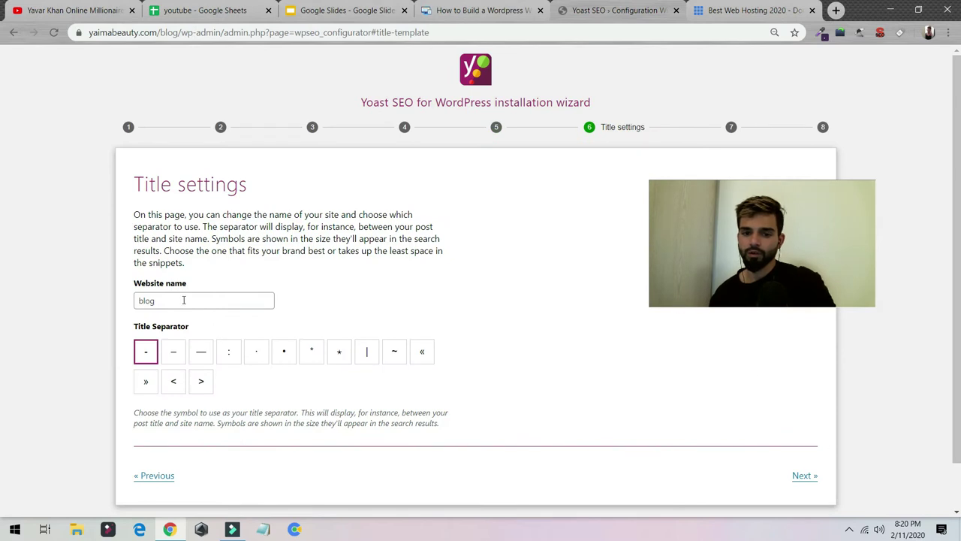
double_click(183, 300)
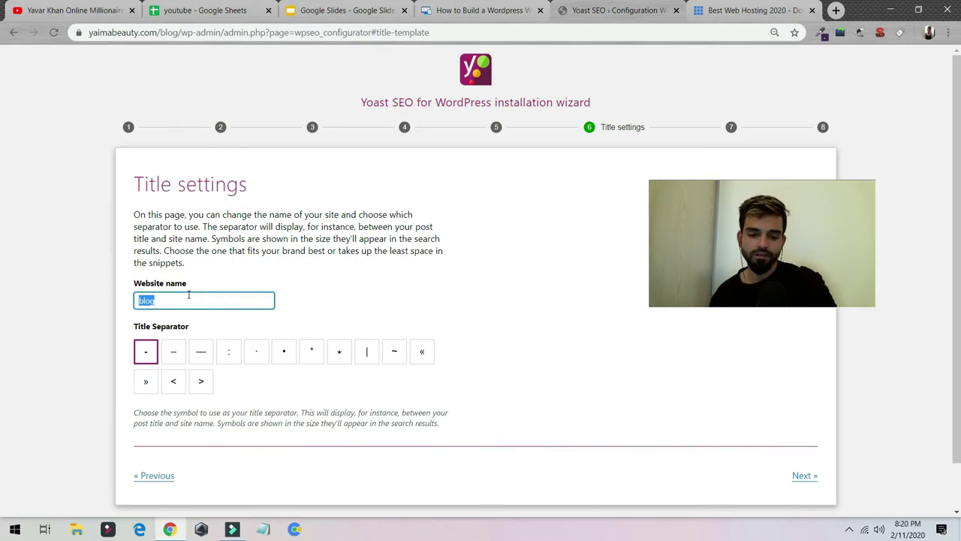
left_click(803, 484)
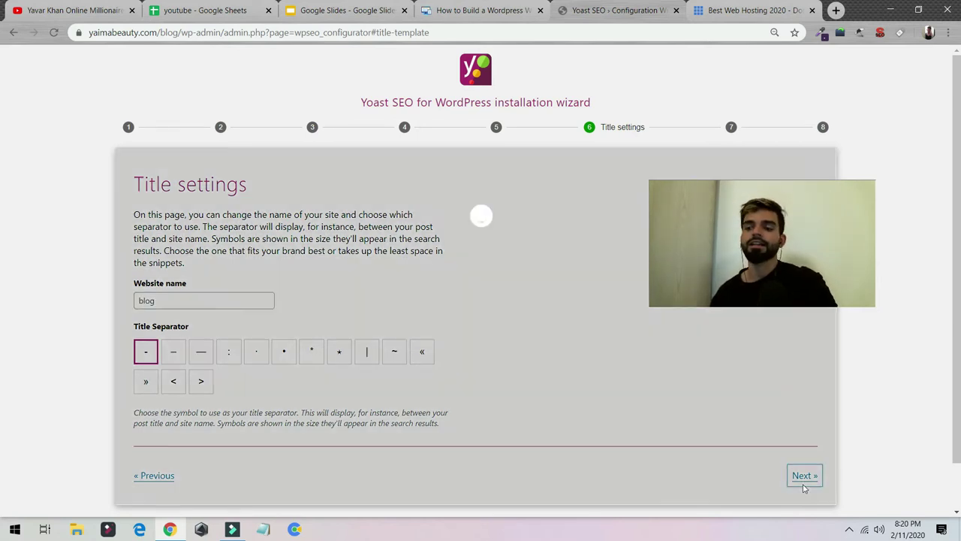
Skip the wizard's newsletter and training offers, and close the finished wizard
scroll(396, 308, "down", 3)
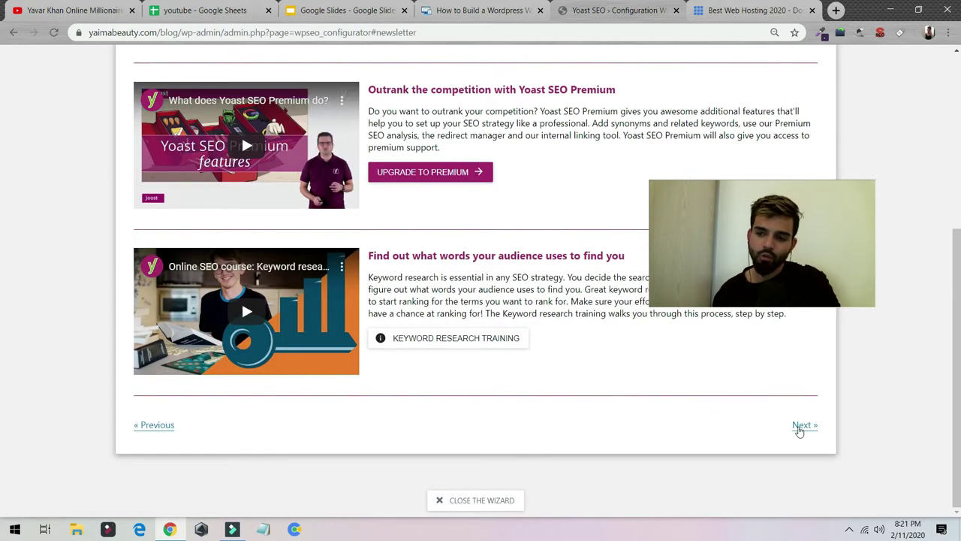
left_click(800, 426)
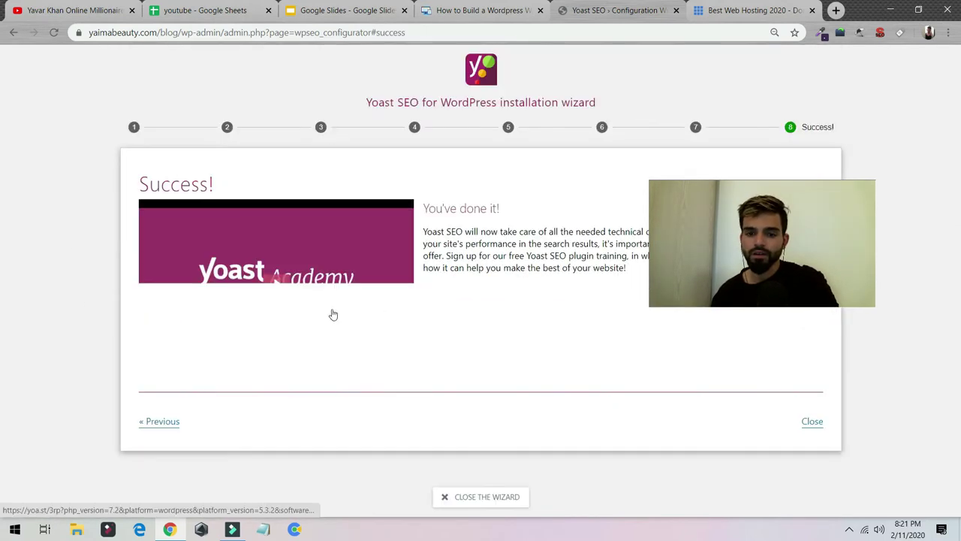
left_click(478, 500)
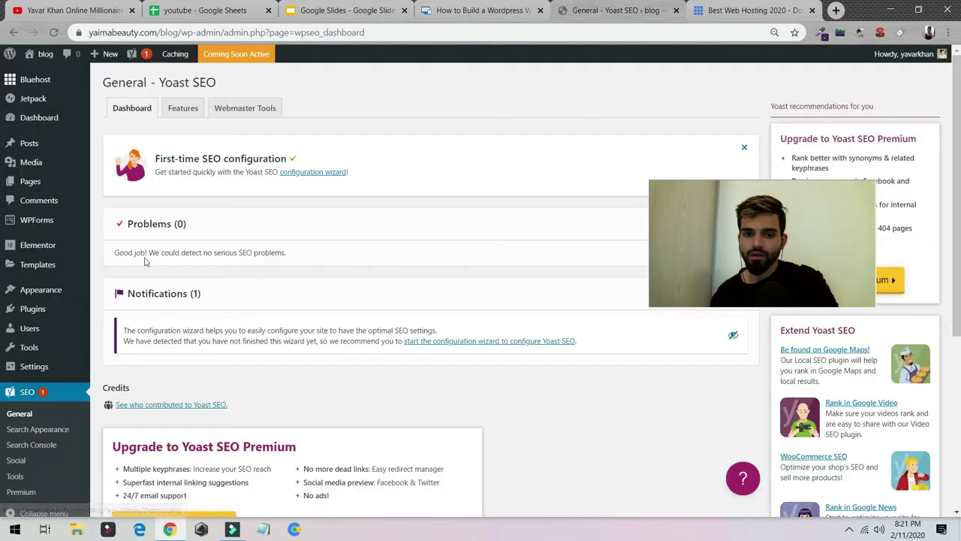
Show the XML sitemaps help in the Yoast SEO features, and view the site's XML sitemap and its address
left_click(182, 113)
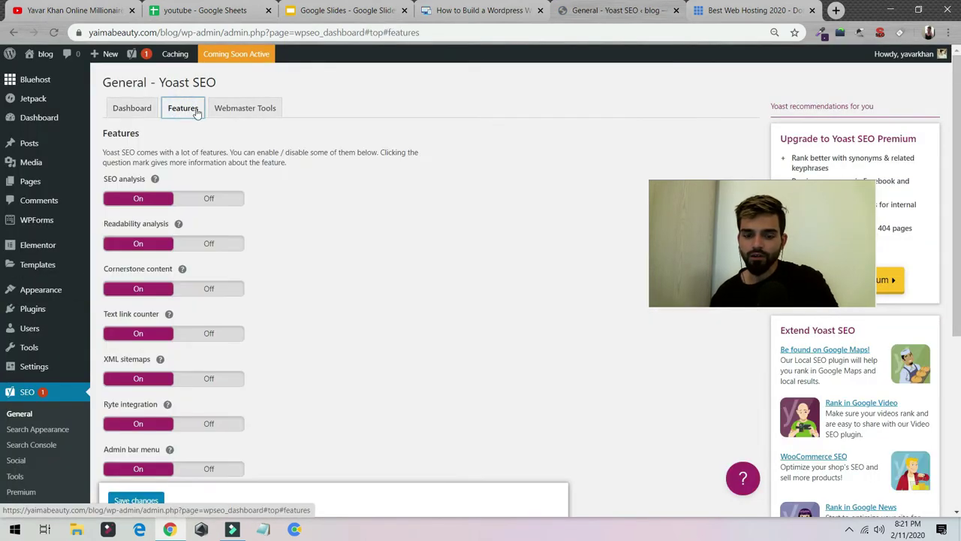
left_click(160, 359)
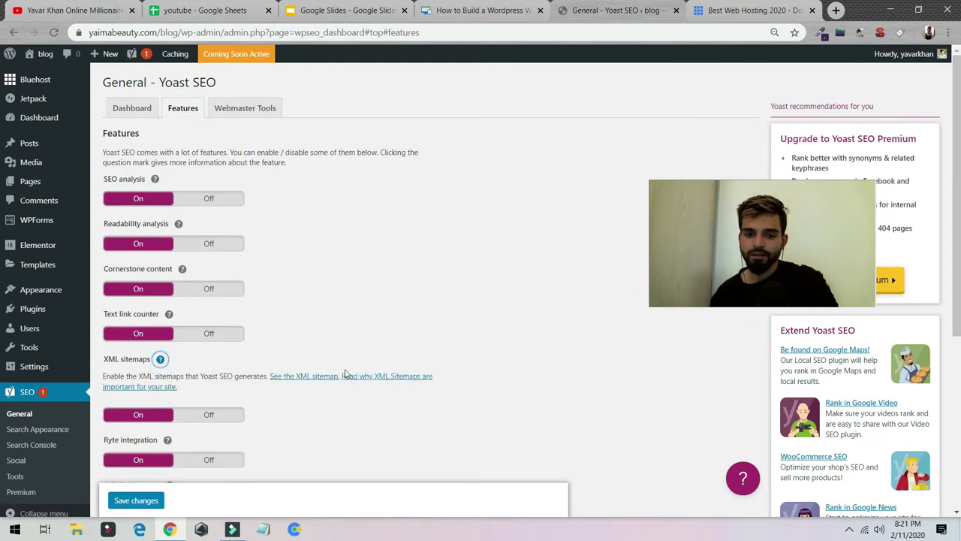
left_click(300, 381)
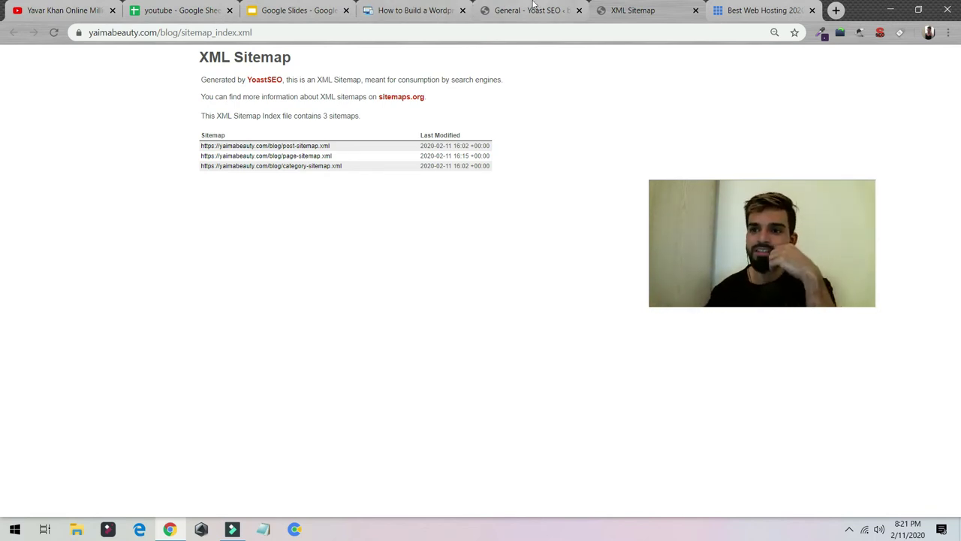
left_click(533, 8)
left_click(657, 11)
left_click_drag(178, 33, 325, 38)
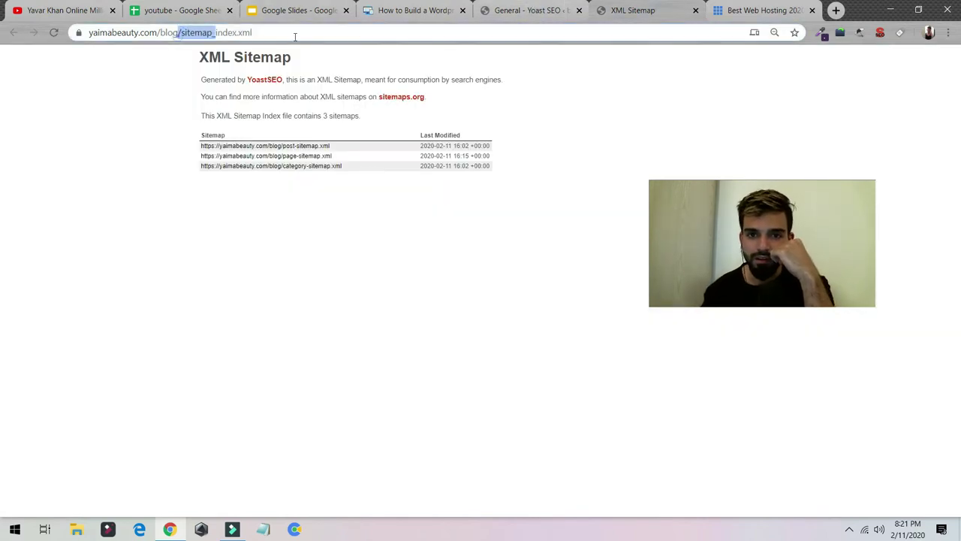
left_click(527, 11)
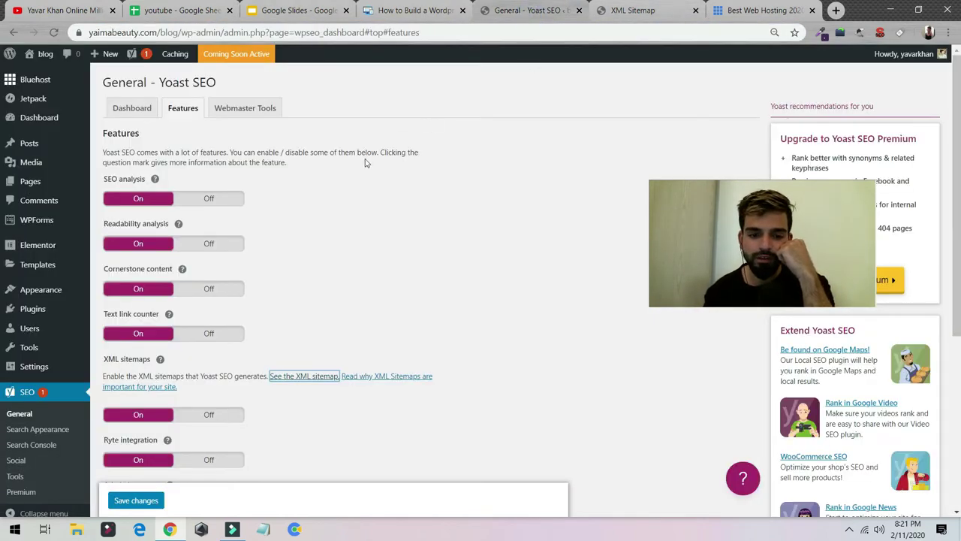
Look at Yoast SEO's Search Appearance page and its Search Console page
left_click(52, 434)
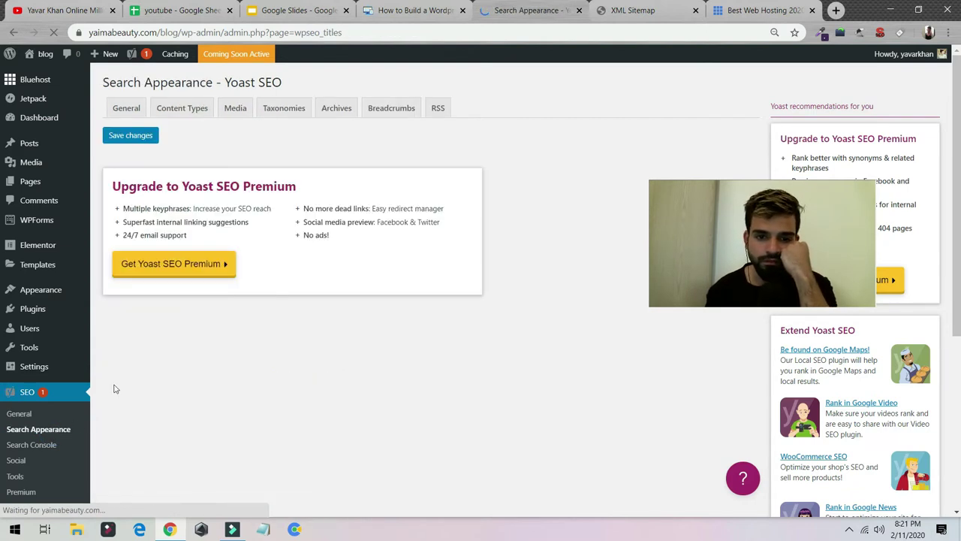
left_click(45, 445)
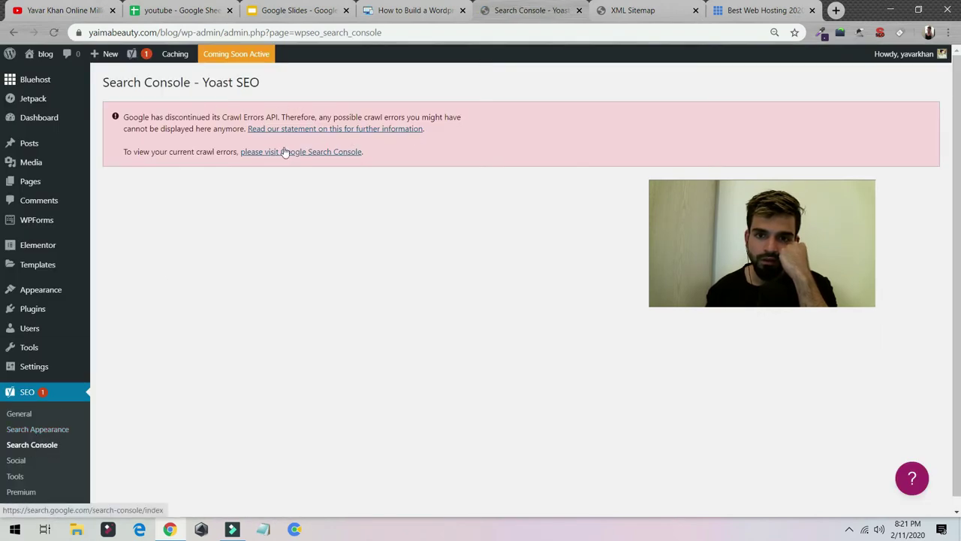
Go to Google Search Console from the Yoast SEO notice and start adding a property of the URL prefix type
left_click_drag(133, 151, 128, 144)
left_click(311, 155)
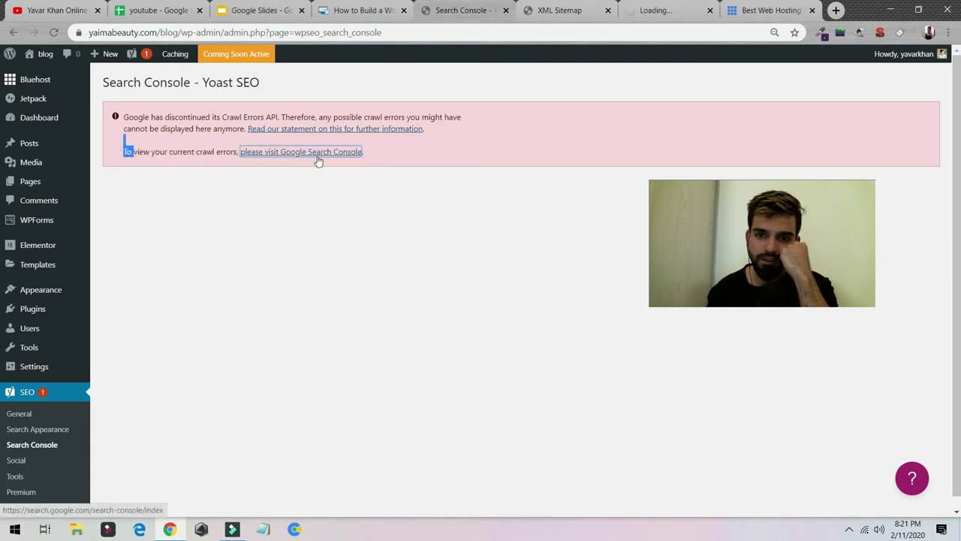
left_click(683, 6)
left_click(148, 113)
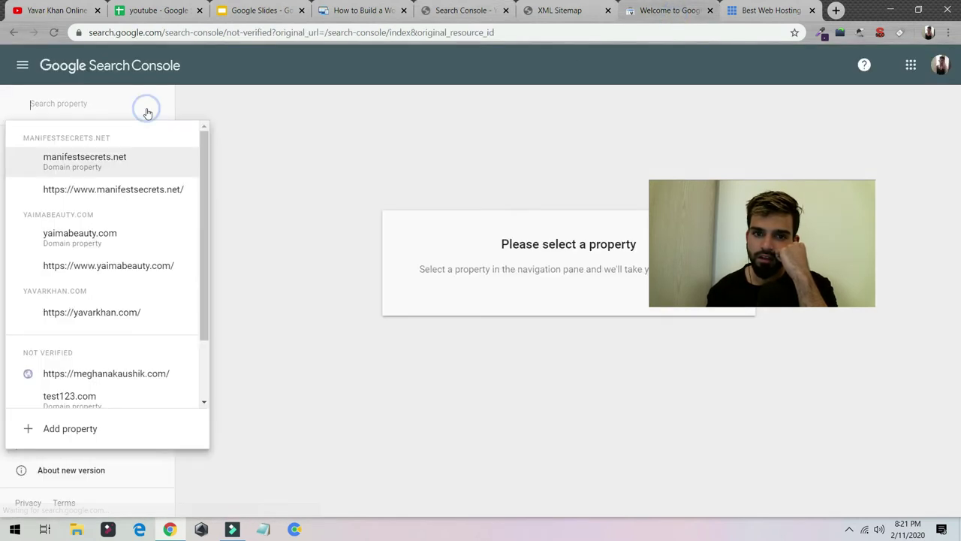
left_click(76, 421)
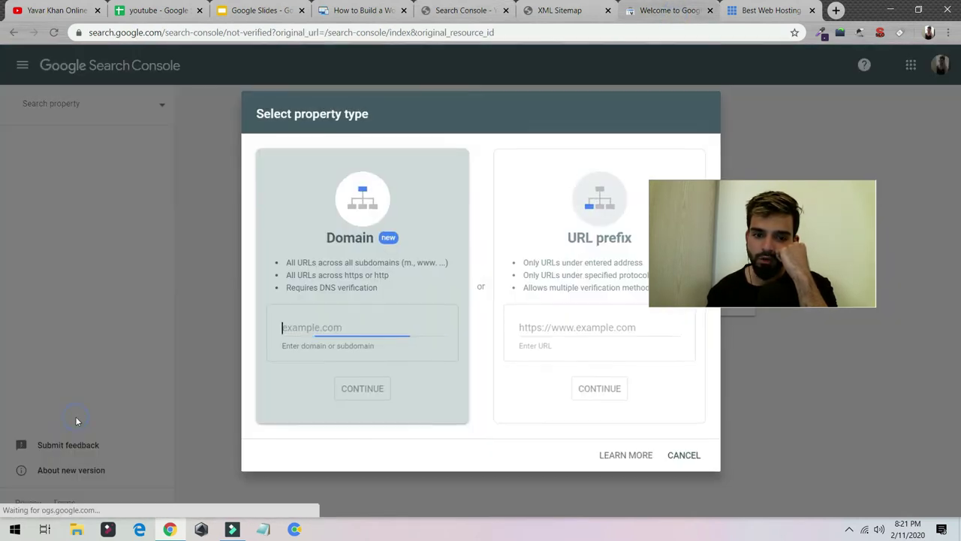
left_click(583, 330)
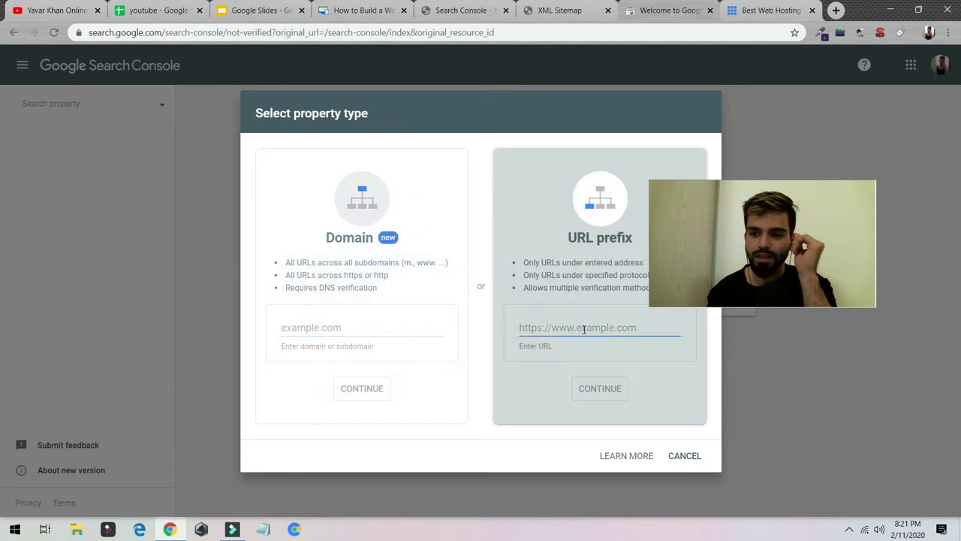
left_click(459, 9)
left_click_drag(180, 33, 88, 33)
key("ctrl+c")
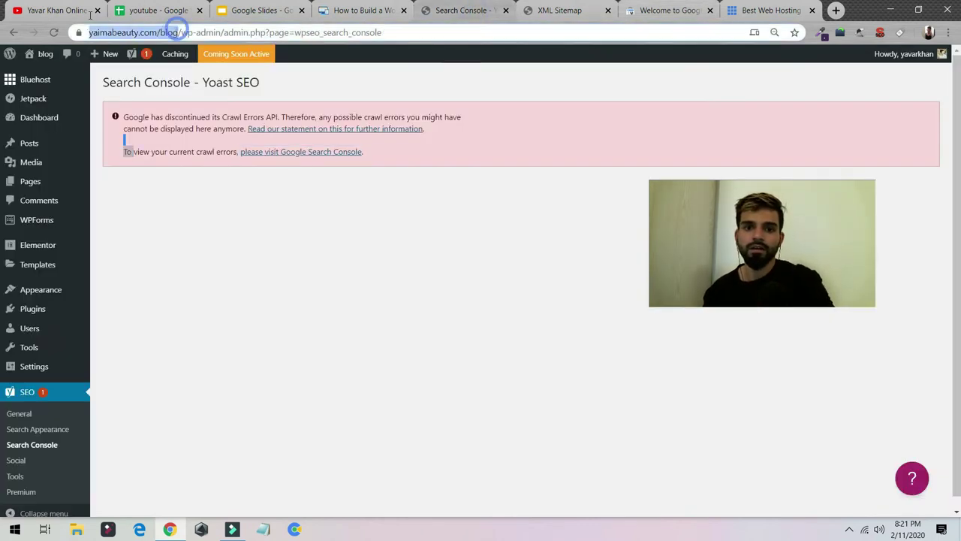
left_click(691, 10)
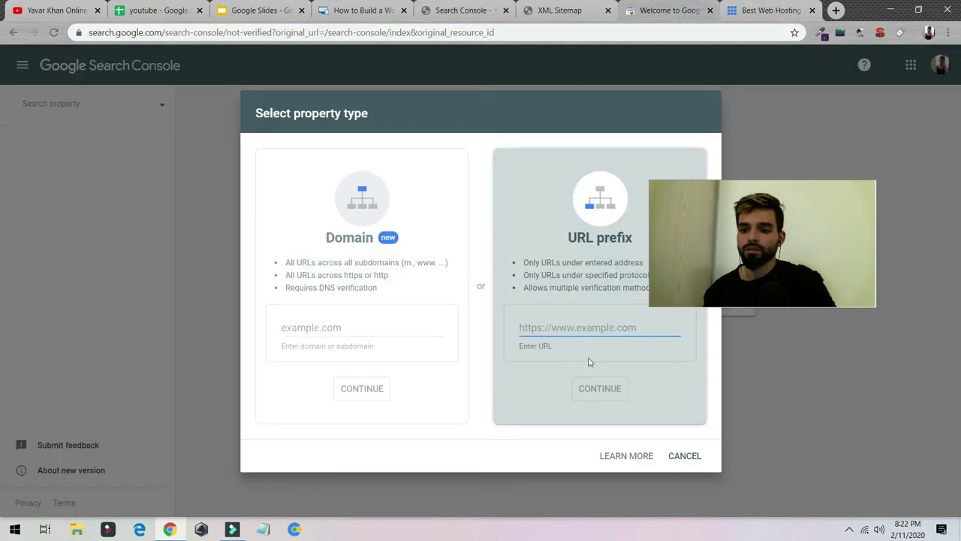
key("ctrl+v")
left_click(603, 392)
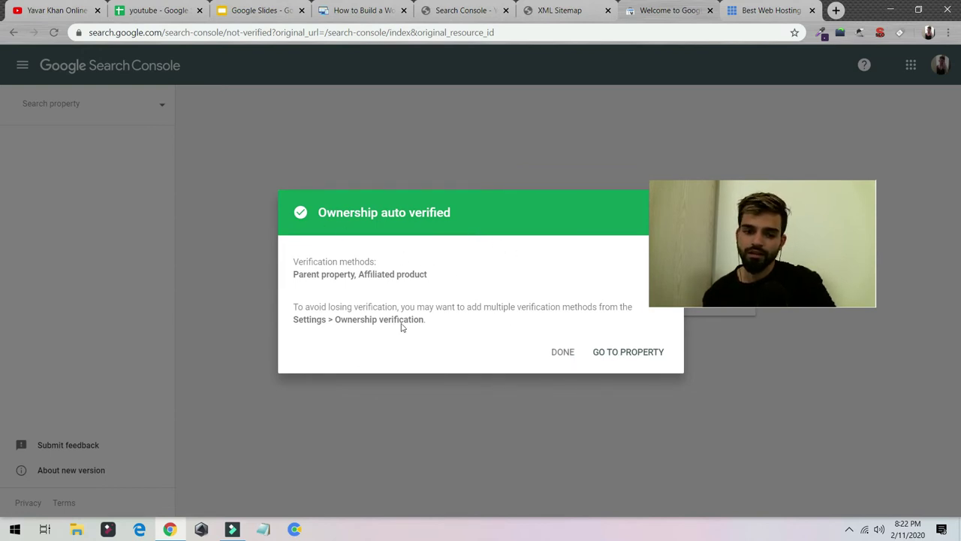
left_click(616, 353)
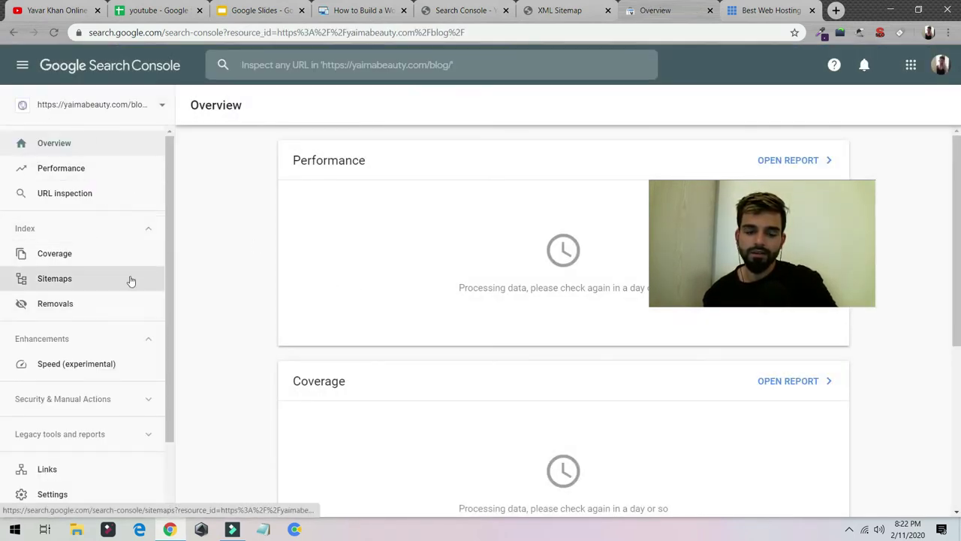
Open the Sitemaps page of the blog's property
scroll(146, 267, "down", 1)
scroll(143, 269, "up", 1)
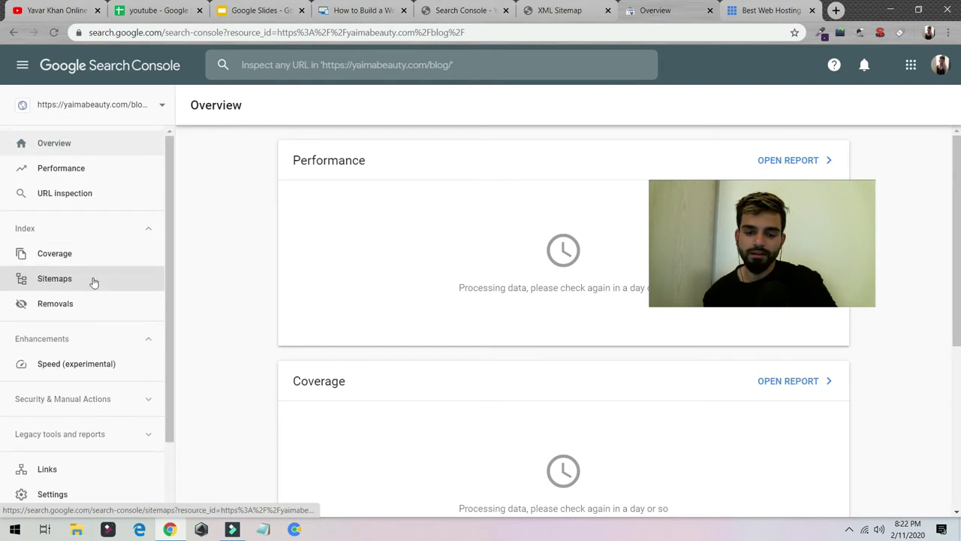
left_click(92, 278)
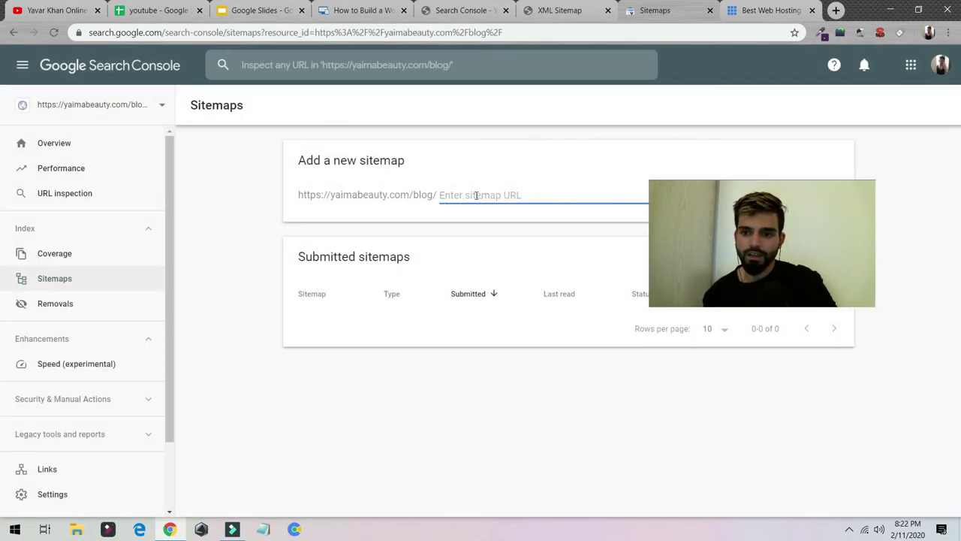
left_click(462, 11)
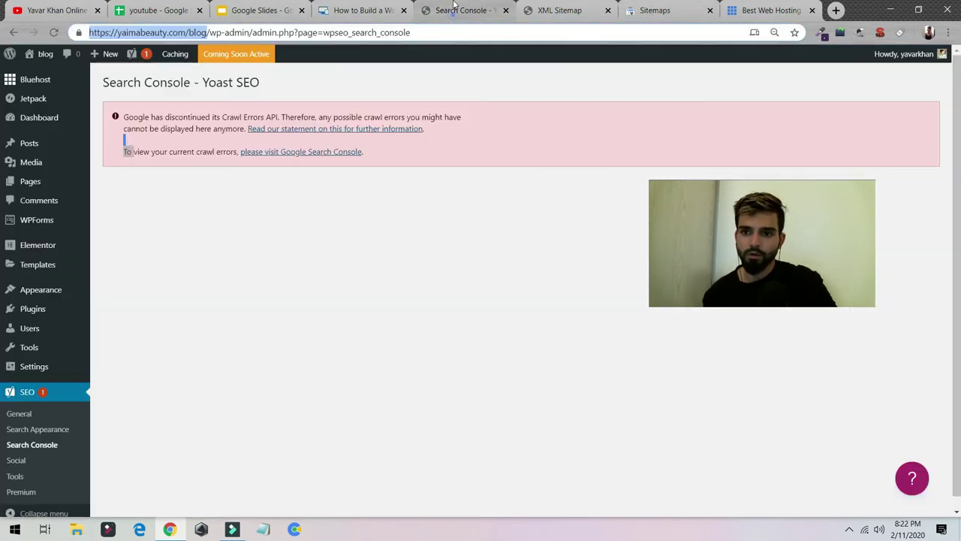
left_click(568, 10)
left_click(473, 8)
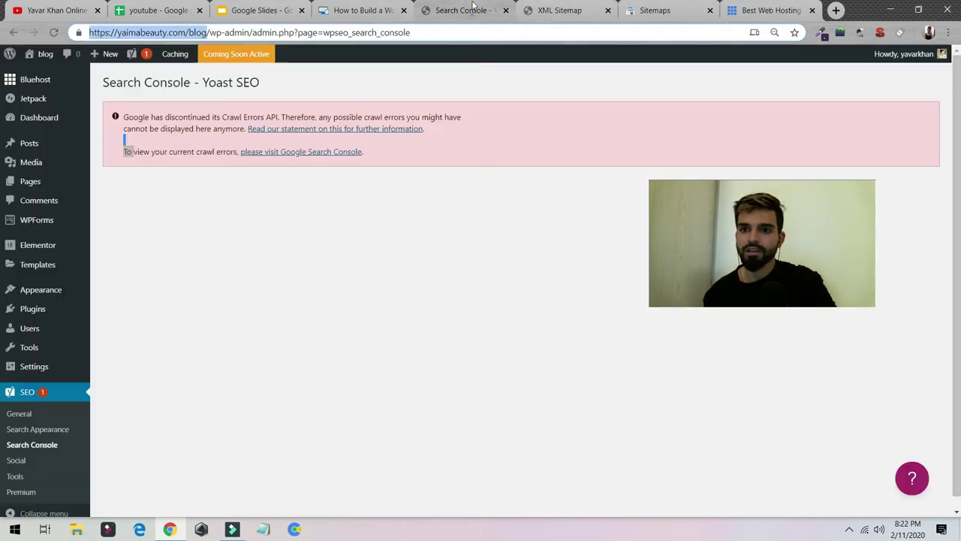
left_click(569, 10)
left_click(647, 10)
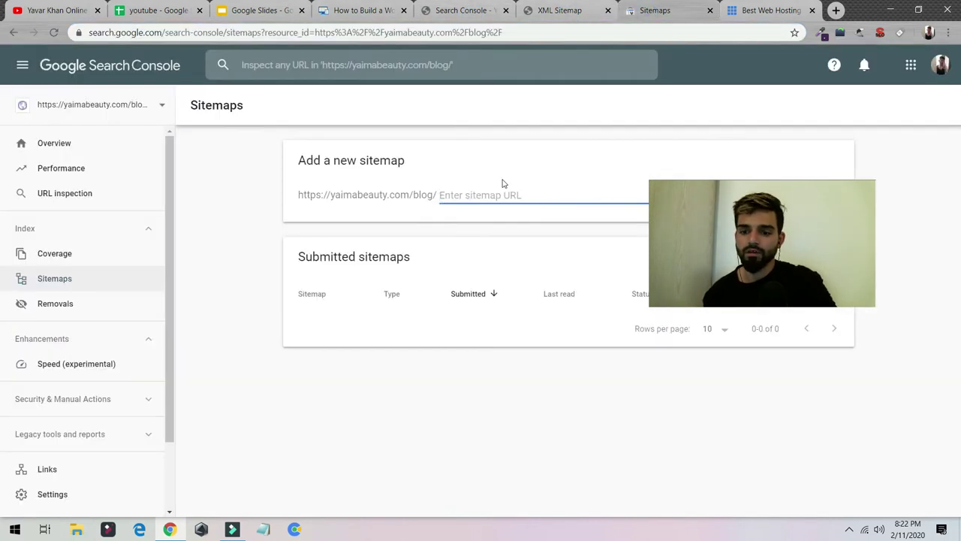
key("ctrl+v")
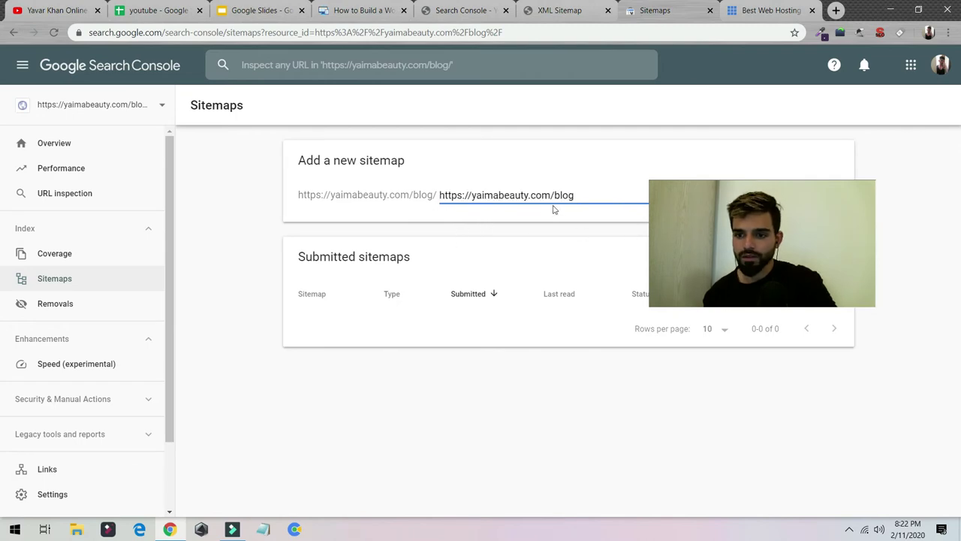
left_click(469, 10)
left_click(647, 11)
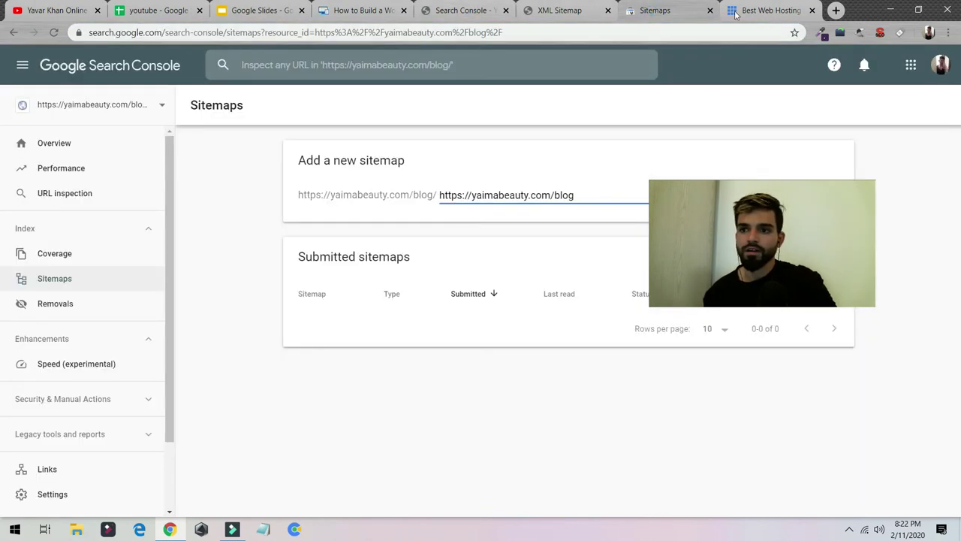
Copy sitemap_index.xml from the XML sitemap's address and enter it as the new sitemap URL in Search Console
left_click(458, 10)
left_click(364, 10)
left_click(450, 10)
left_click(552, 10)
left_click(211, 32)
key("shift+End")
key("ctrl+c")
left_click(647, 10)
key("ctrl+a")
key("ctrl+v")
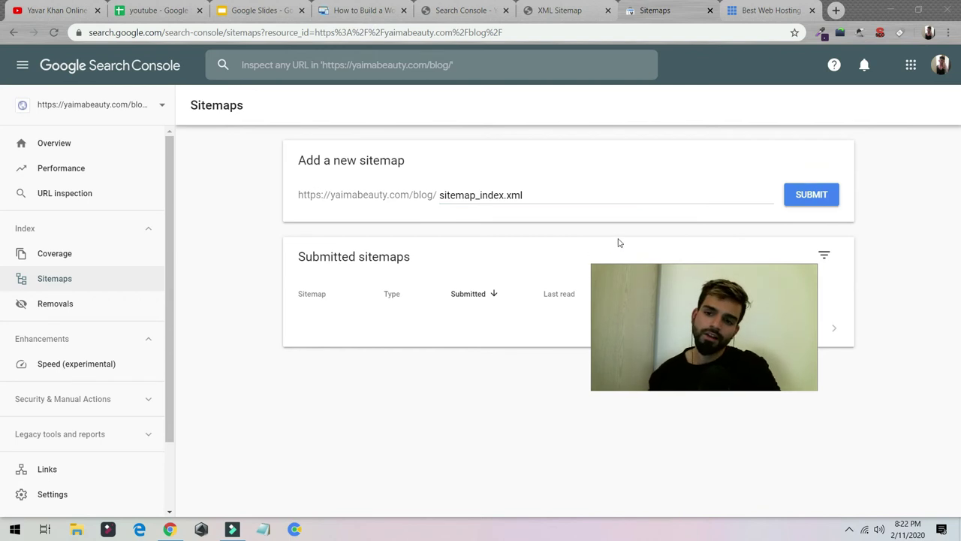
Start a new post on the WordPress blog
left_click(480, 11)
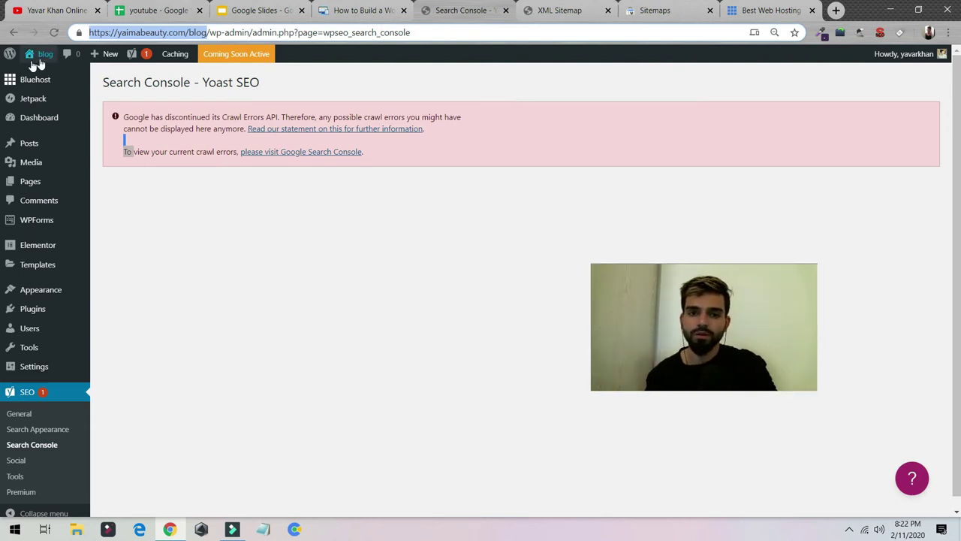
left_click(99, 72)
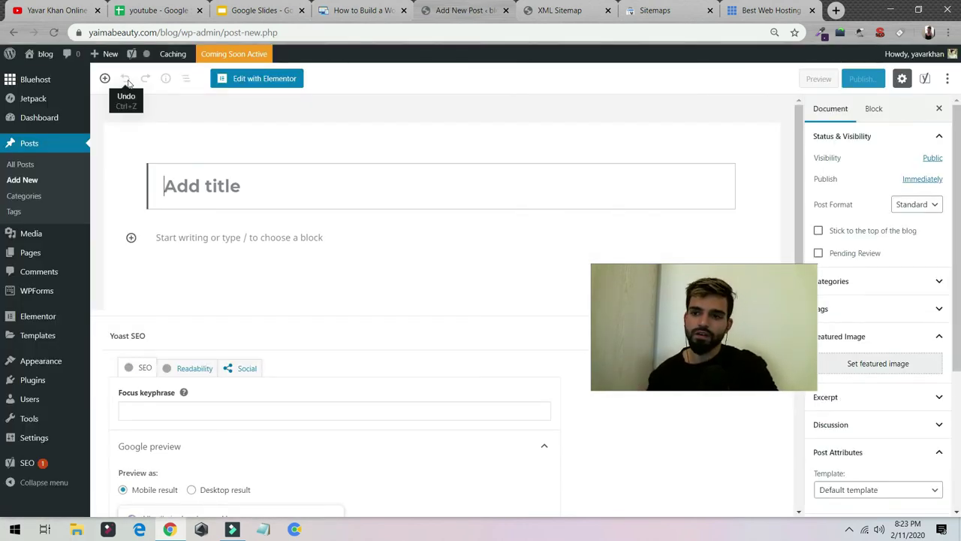
left_click(650, 11)
left_click(574, 11)
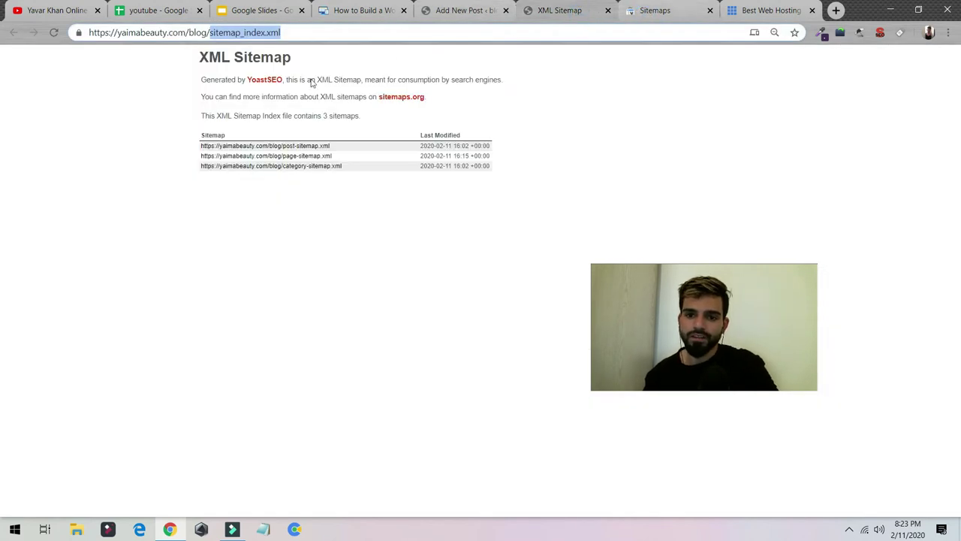
left_click(465, 11)
Examine the post's Yoast SEO section, including the focus keyphrase, the Google preview, and the snippet's SEO title and meta description
scroll(299, 263, "down", 3)
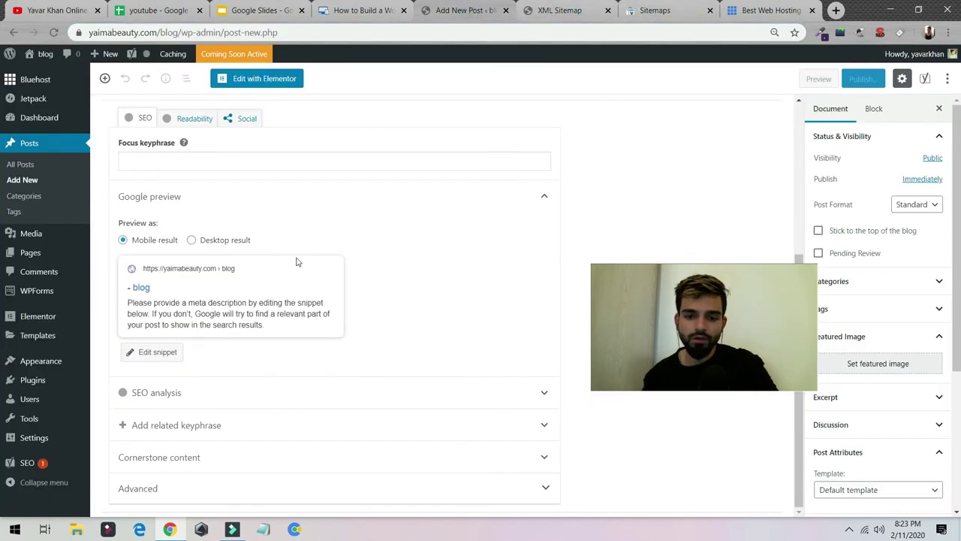
left_click(143, 284)
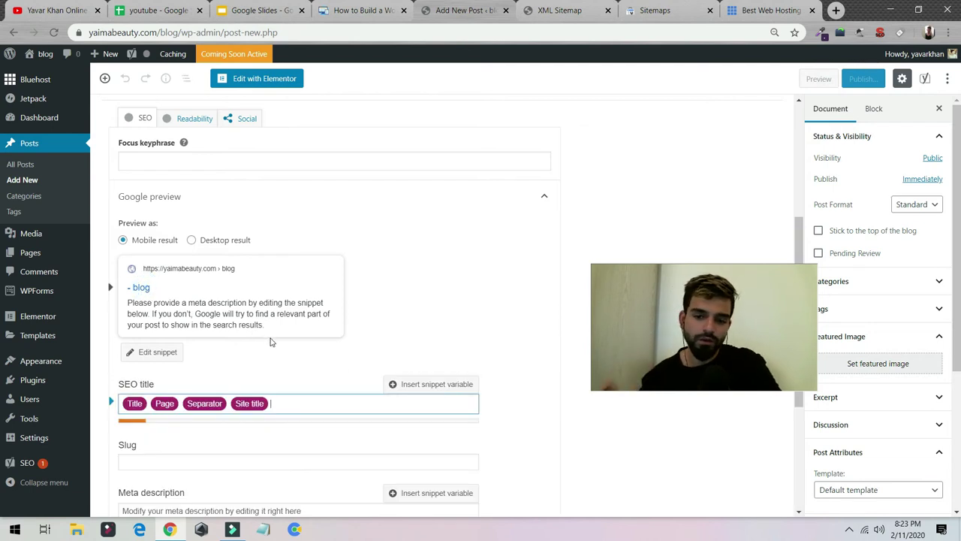
left_click(180, 154)
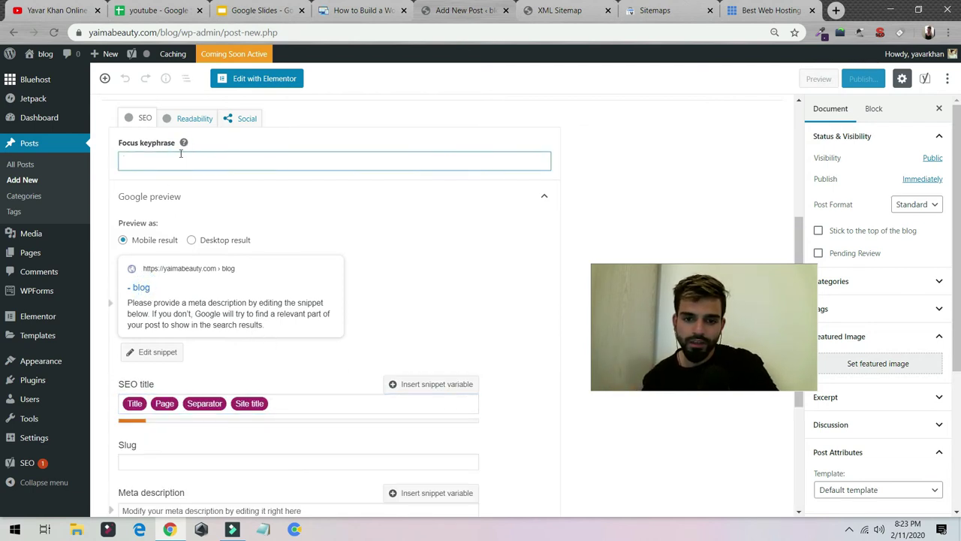
scroll(294, 200, "up", 3)
scroll(259, 338, "down", 5)
left_click(147, 397)
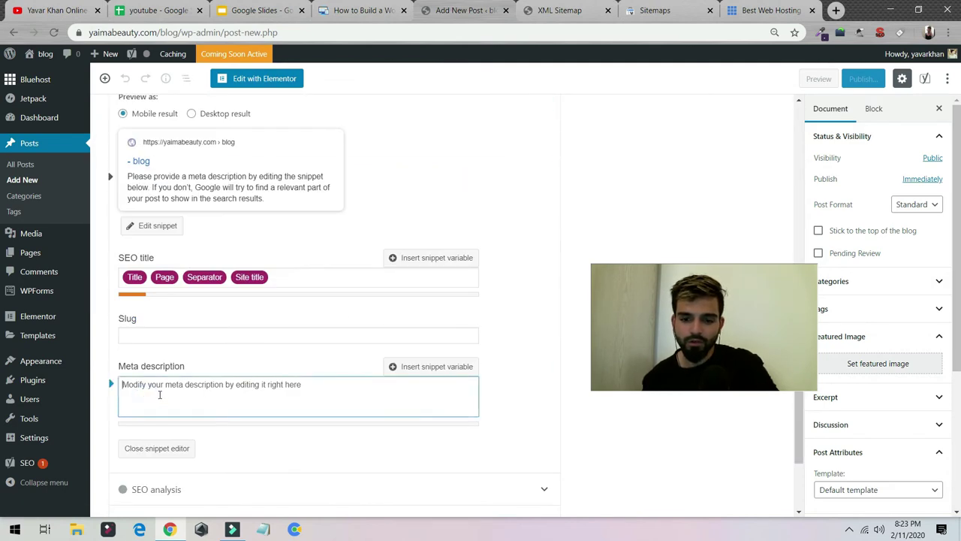
scroll(160, 397, "up", 4)
scroll(680, 236, "up", 2)
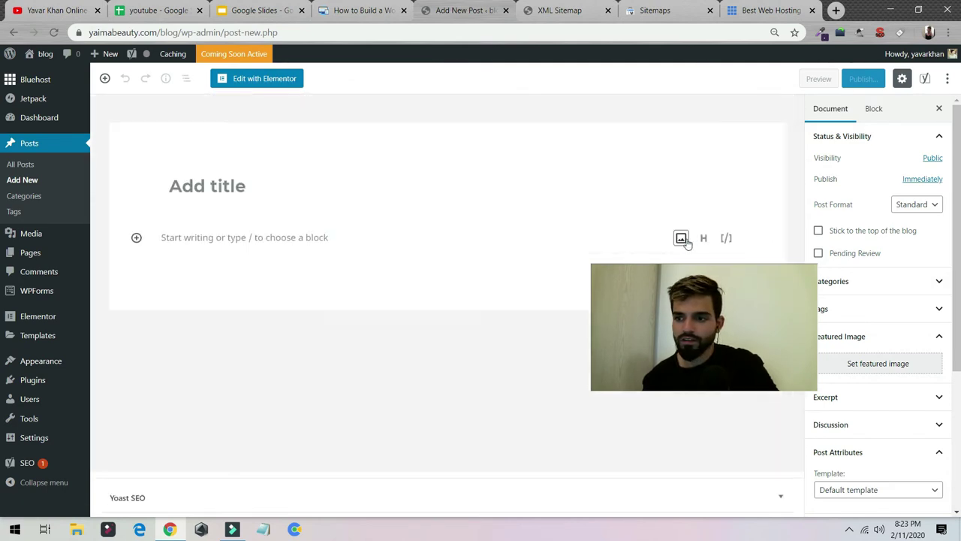
Insert an empty image block into the post, and set the Yoast SEO focus keyphrase to "website"
left_click(680, 236)
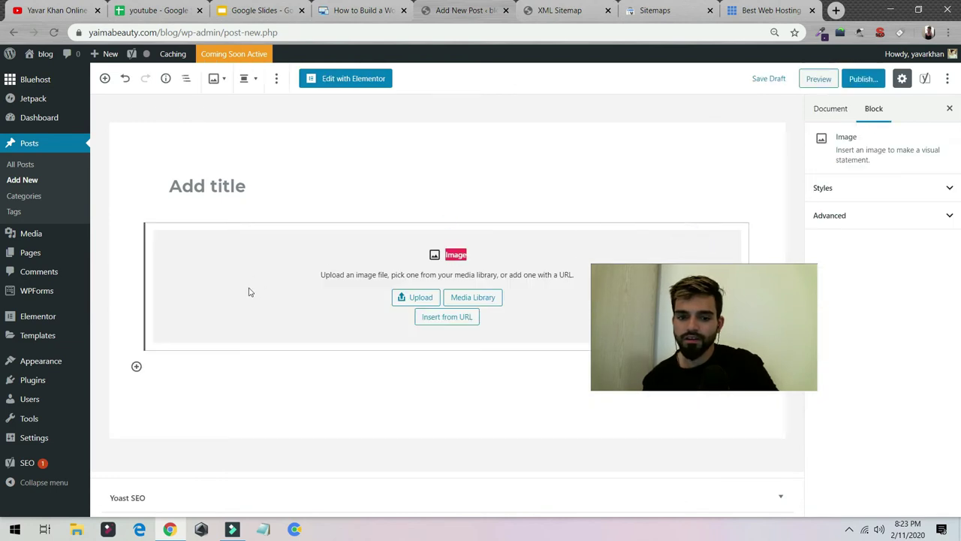
left_click(775, 496)
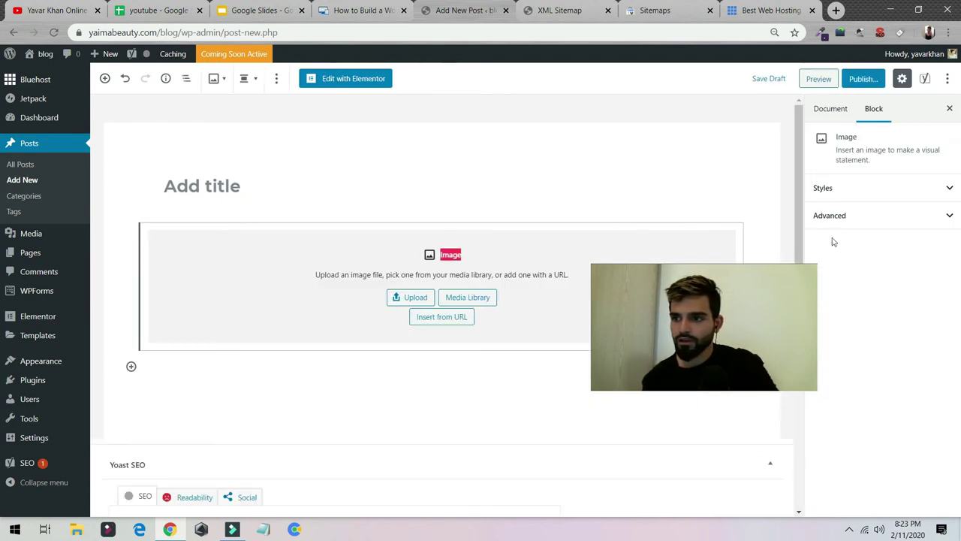
left_click(927, 81)
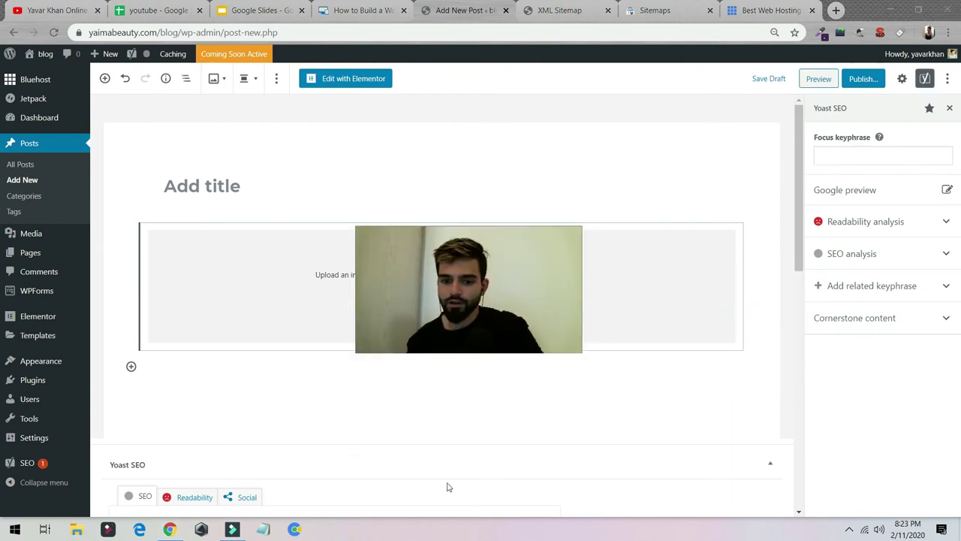
left_click(862, 160)
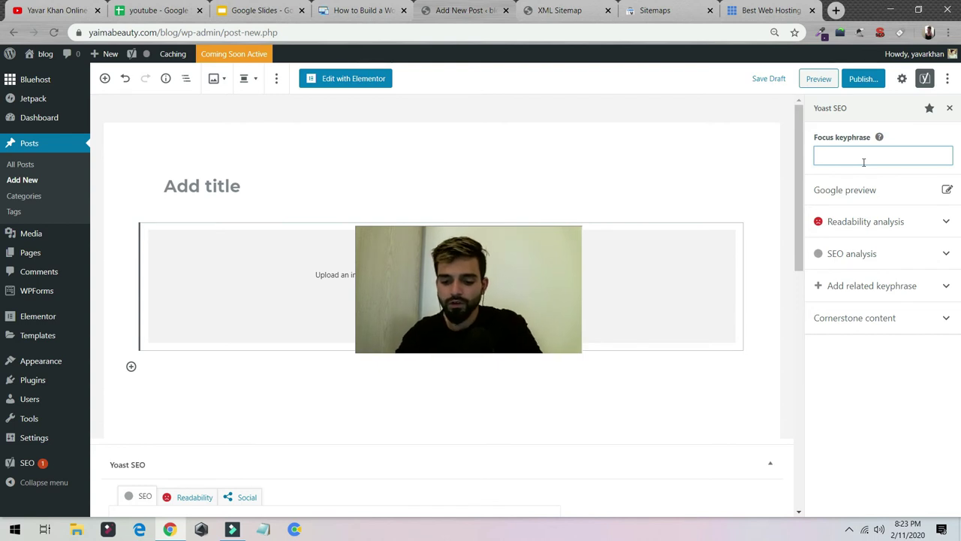
type("websit")
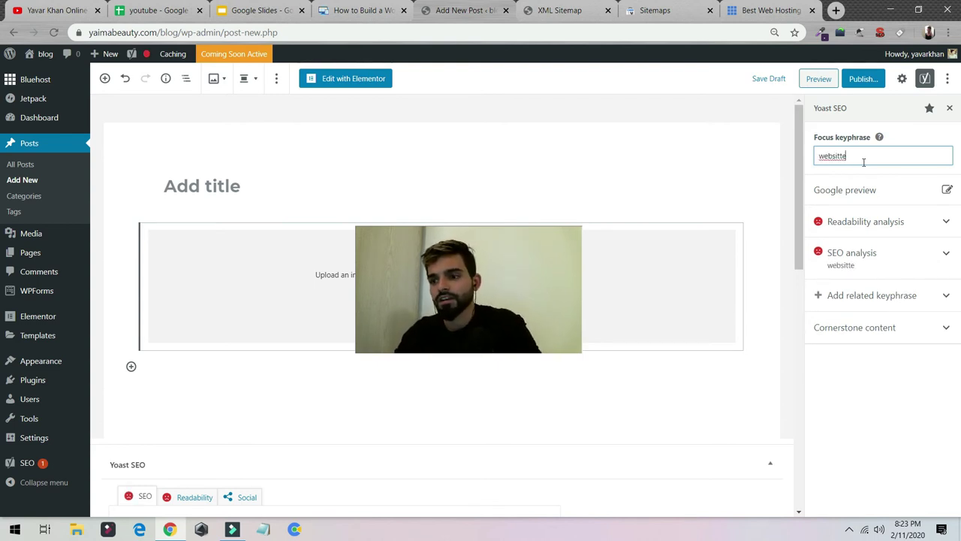
type("e")
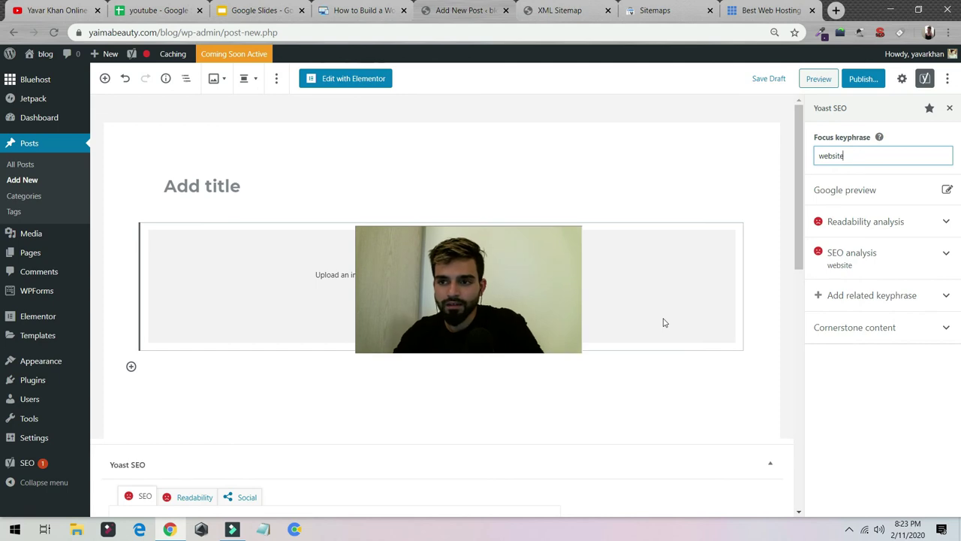
Open the tutorial author's website in a new browser tab and view its online courses page
left_click(836, 10)
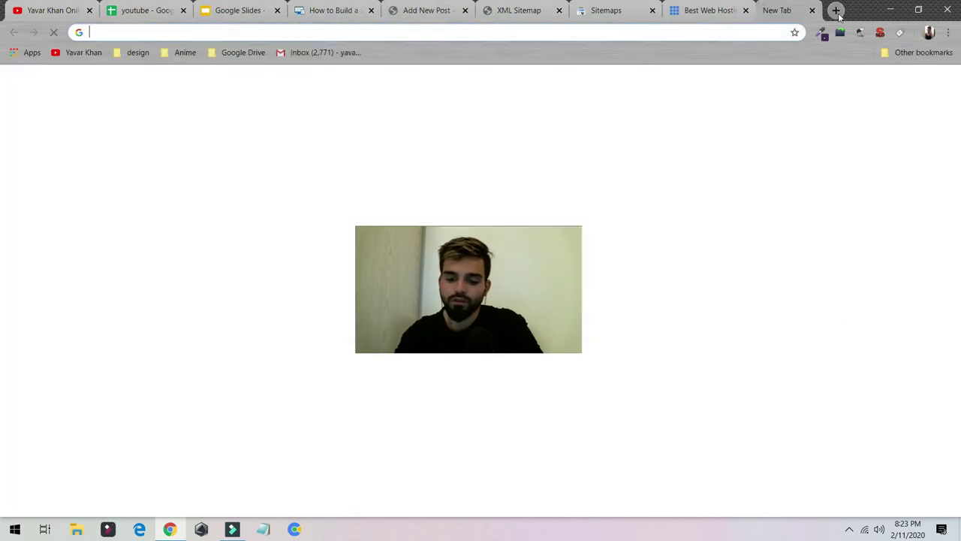
type("yav")
key("Return")
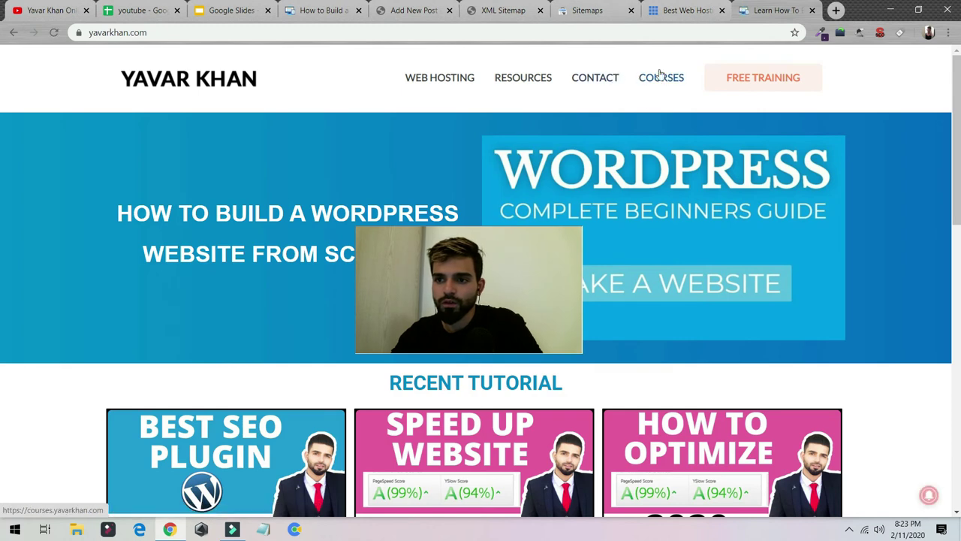
left_click(659, 75)
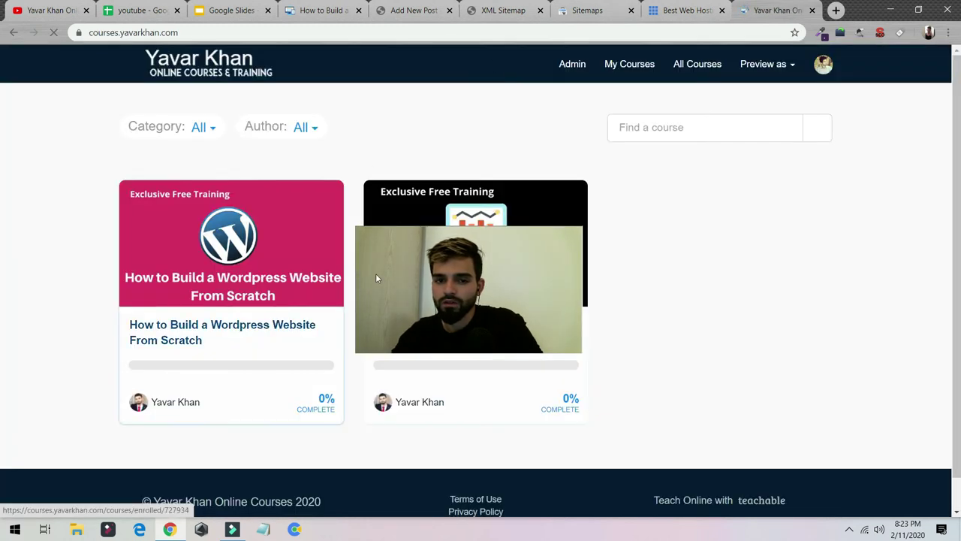
Preview the courses page as a logged-out visitor and open the Build Your Brand course page in a new incognito window
left_click(761, 64)
left_click(750, 111)
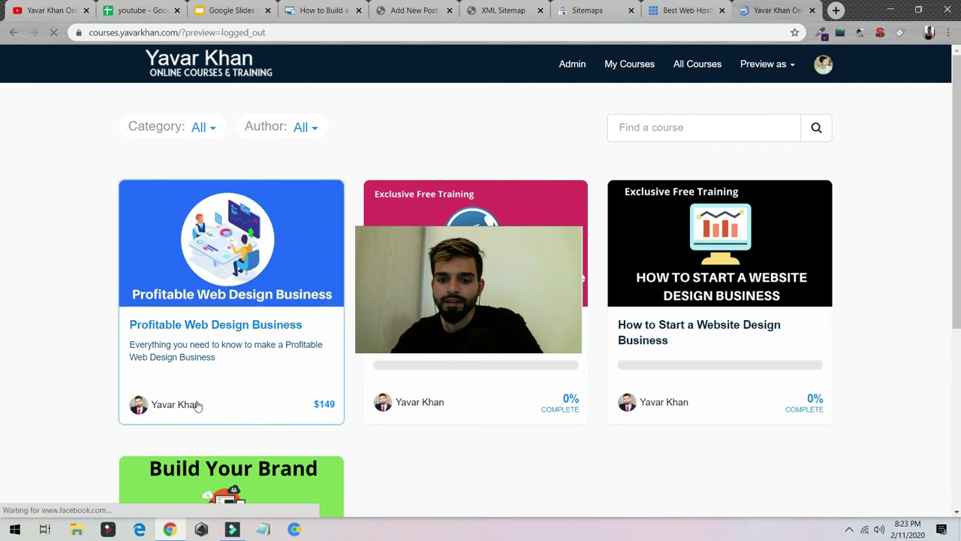
scroll(199, 404, "down", 2)
right_click(198, 401)
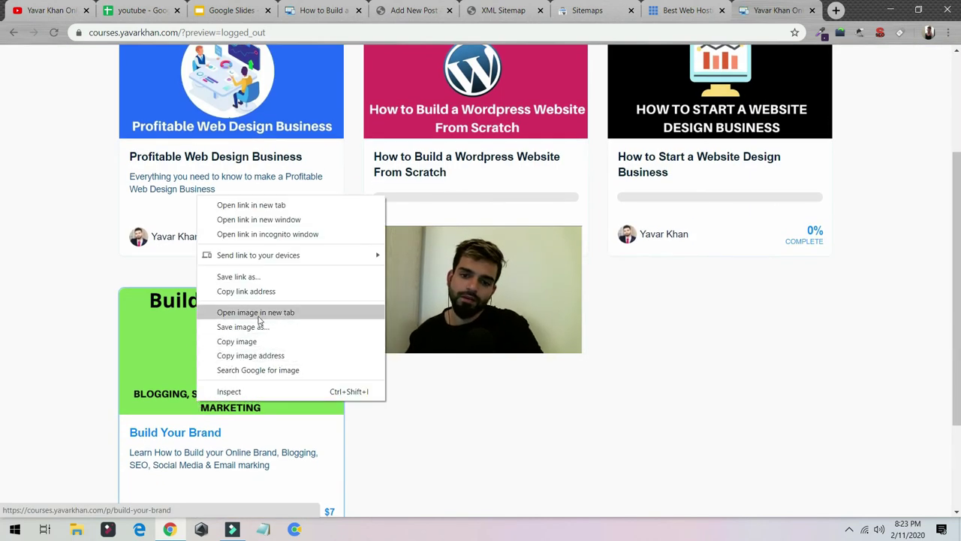
left_click(257, 290)
key("ctrl+shift+n")
key("ctrl+v")
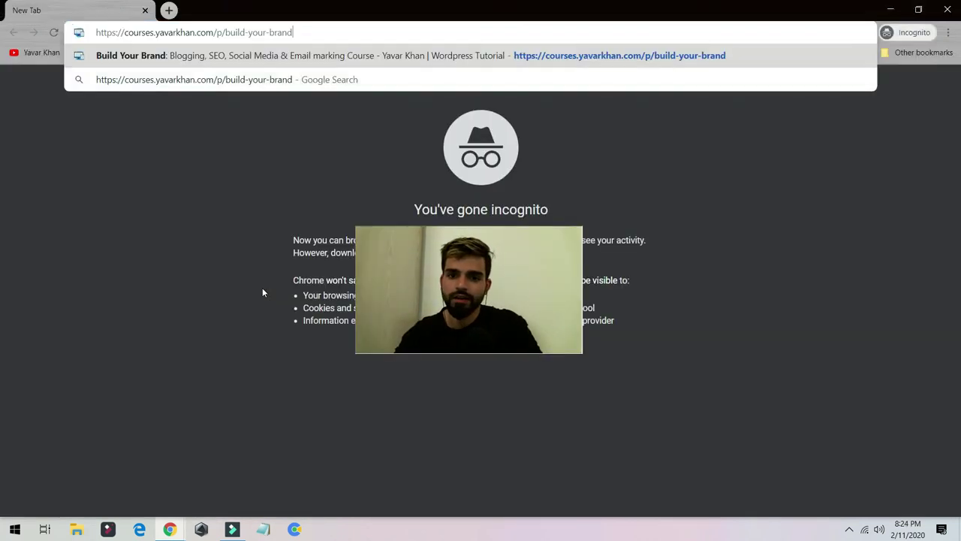
key("Return")
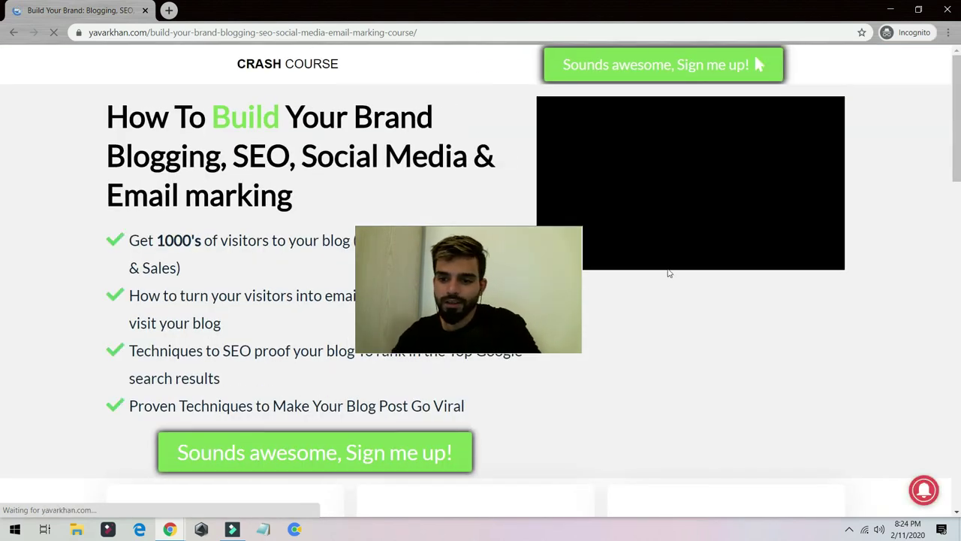
Examine the Build Your Brand sales page, including the course benefits, student reviews, What's Included section, and the price and purchase area
left_click(502, 121)
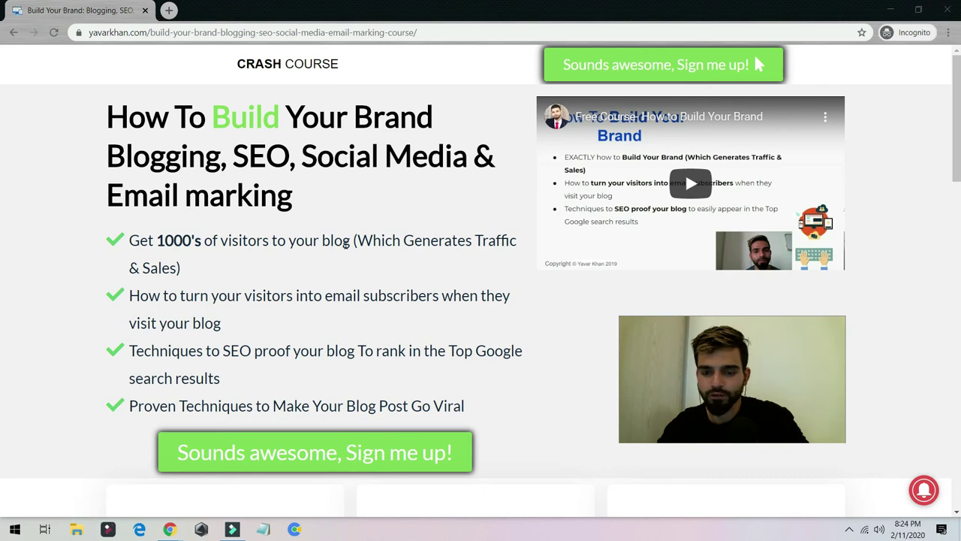
scroll(344, 242, "down", 2)
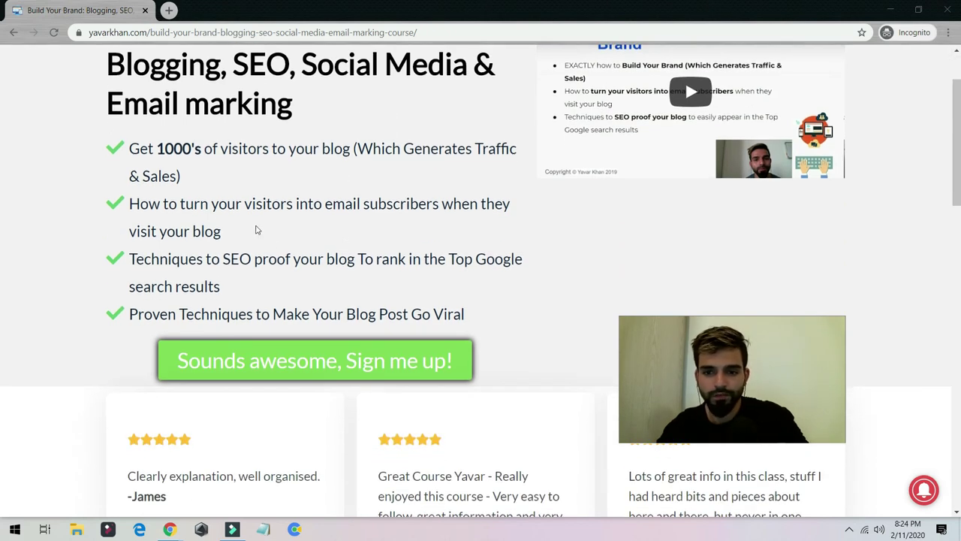
scroll(255, 230, "down", 3)
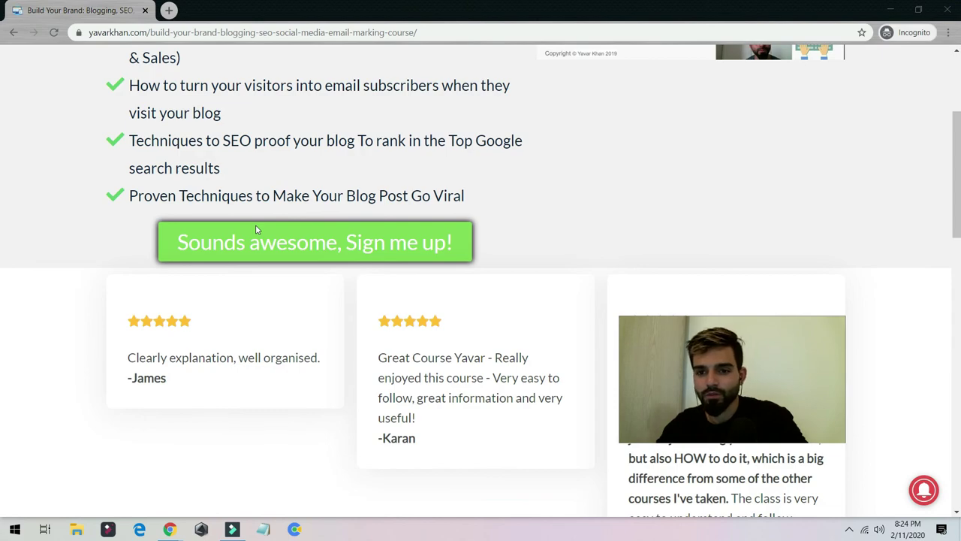
scroll(256, 229, "down", 15)
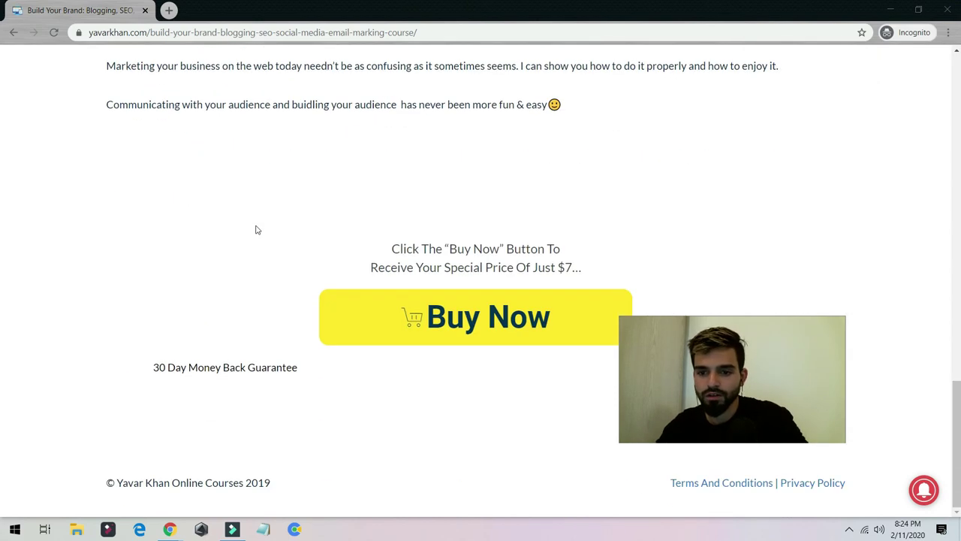
scroll(255, 230, "down", 3)
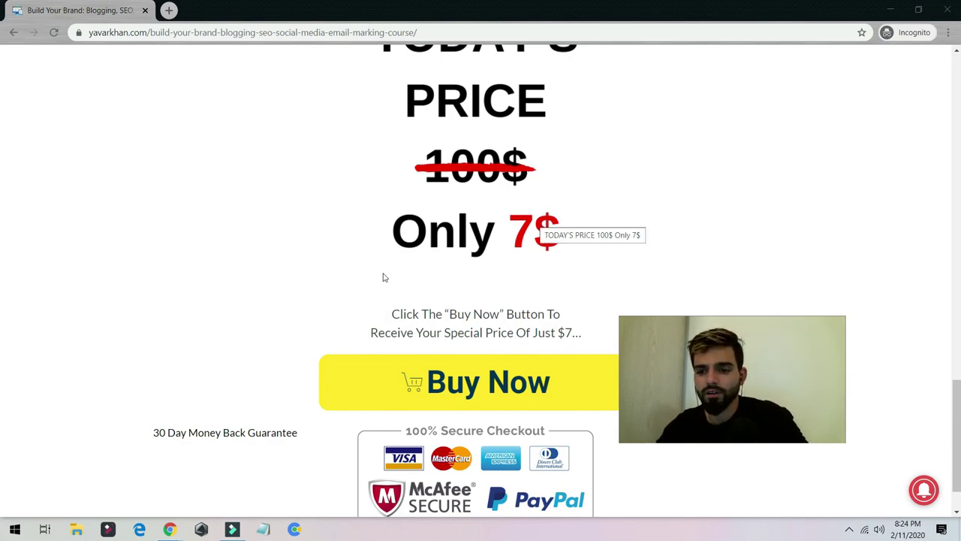
scroll(391, 281, "up", 20)
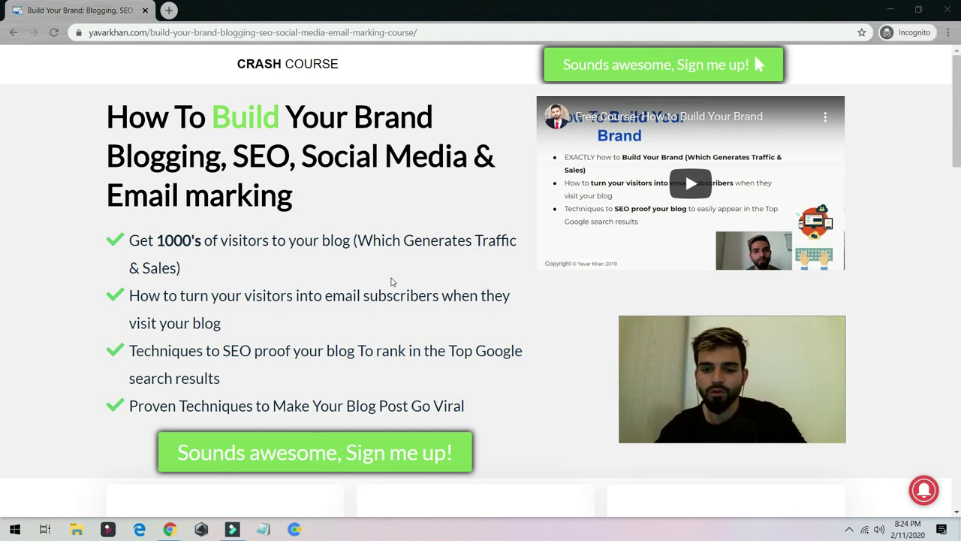
scroll(391, 281, "down", 20)
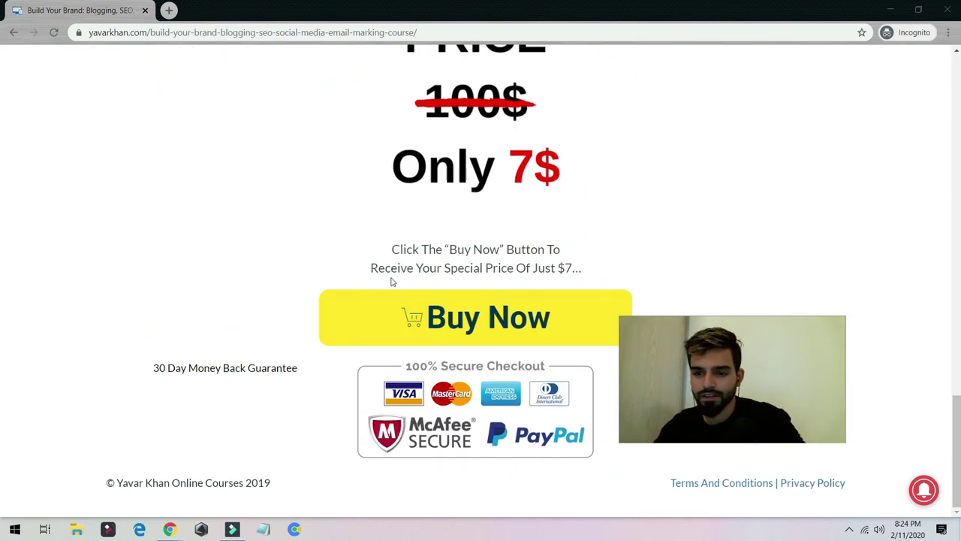
scroll(391, 282, "up", 10)
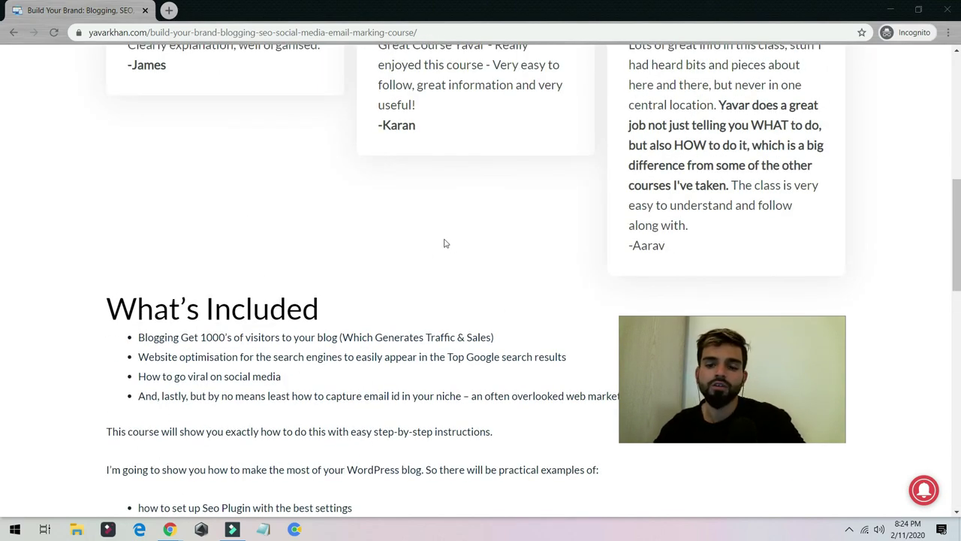
scroll(404, 210, "up", 6)
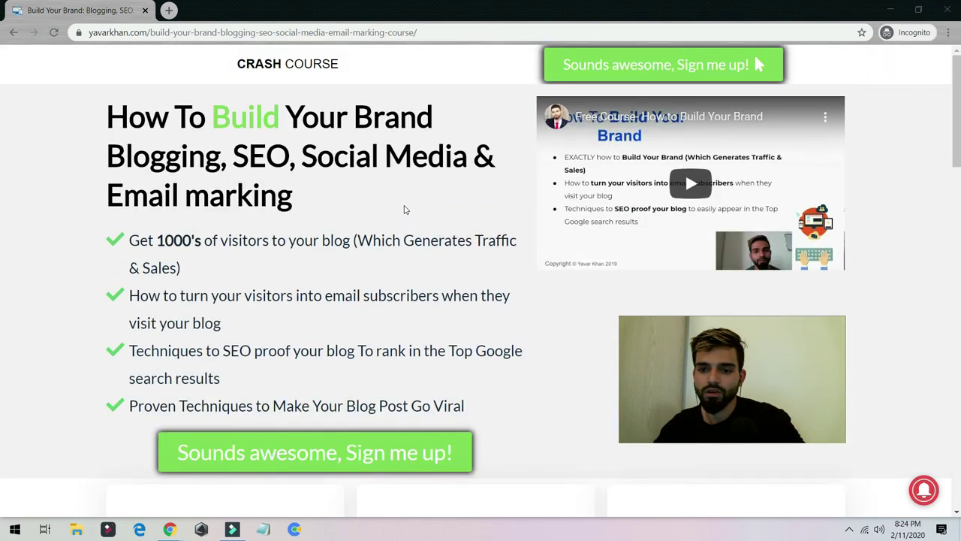